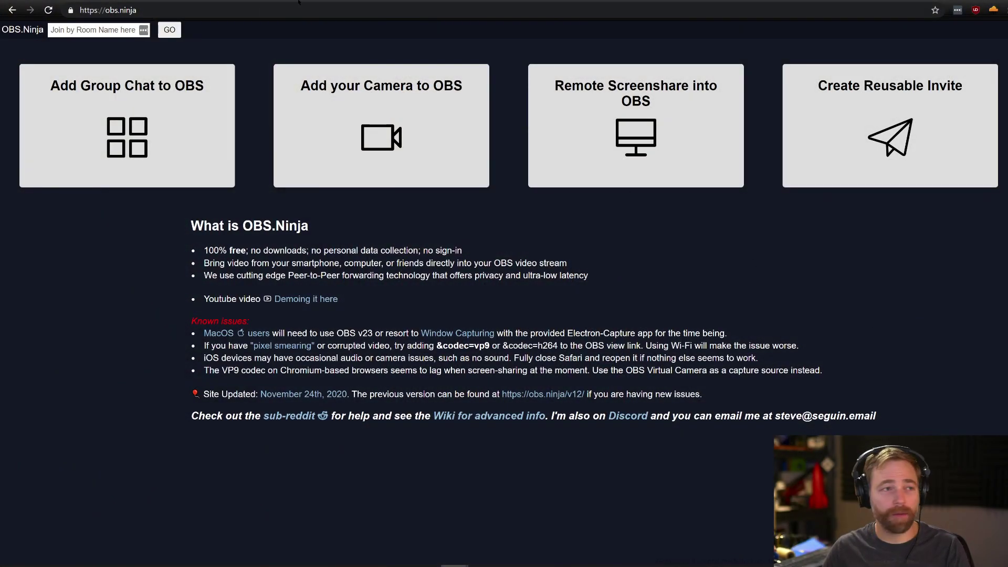
Create the group chat room asdfasdf and enter its control center.
key("ctrl+l")
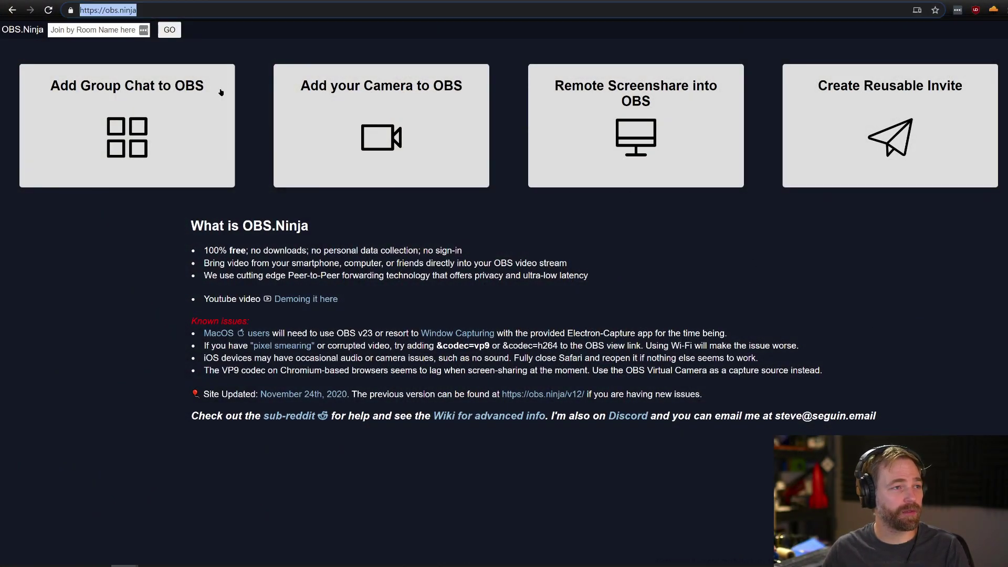
left_click(221, 92)
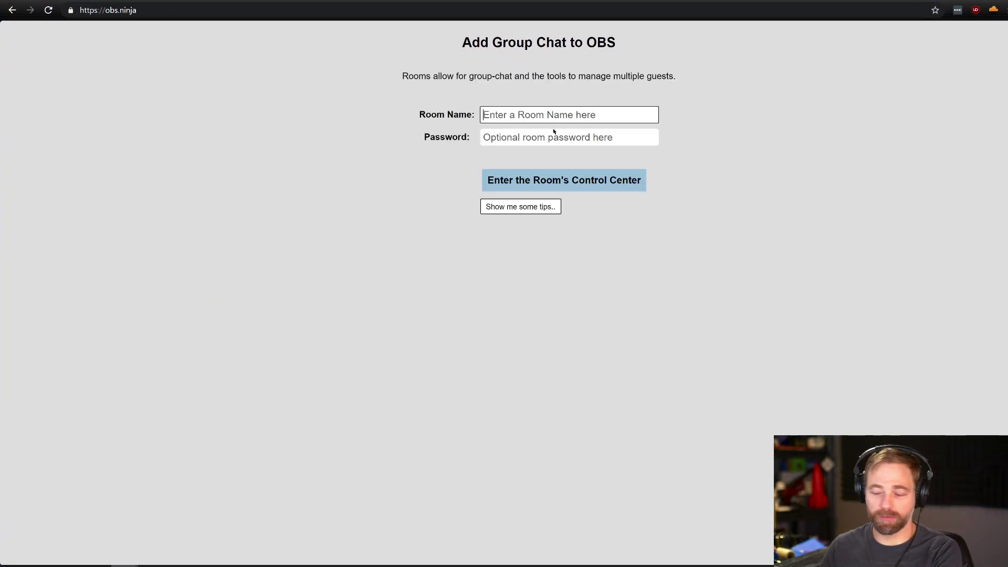
left_click(546, 176)
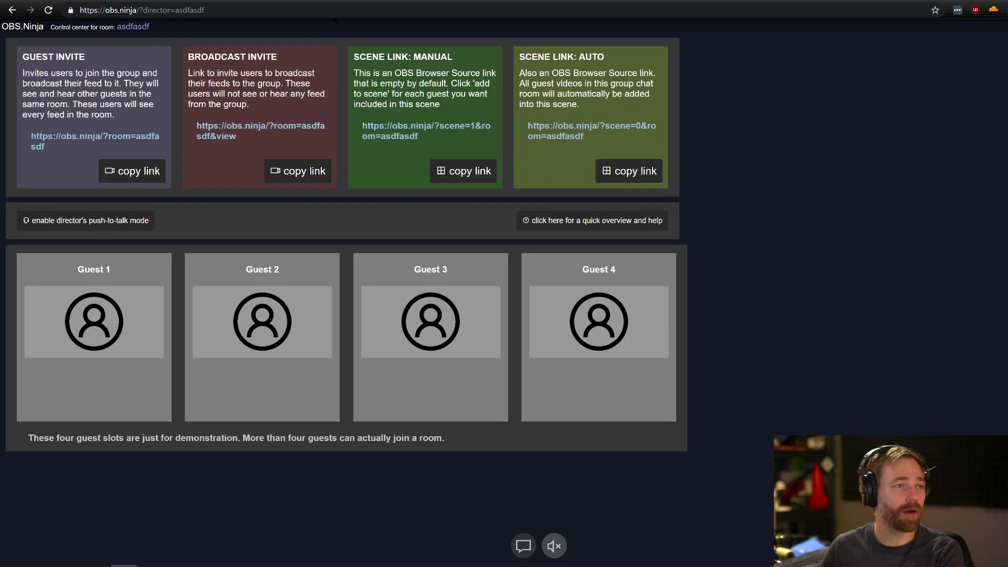
left_click(354, 14)
left_click(354, 15)
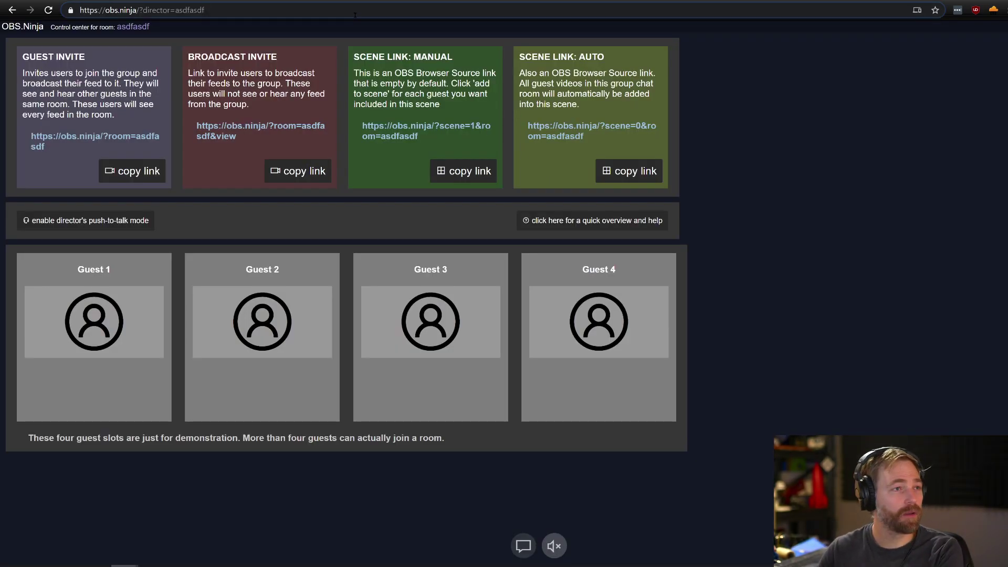
Paste the guest invite link into a new tab and begin appending &roombitrate=0.
left_click(132, 175)
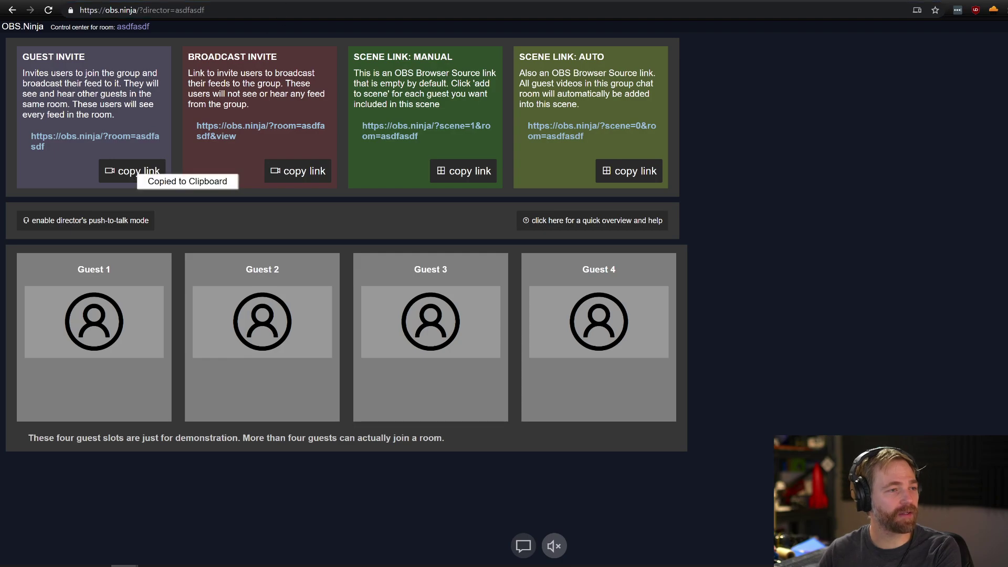
key("ctrl+t")
key("ctrl+v")
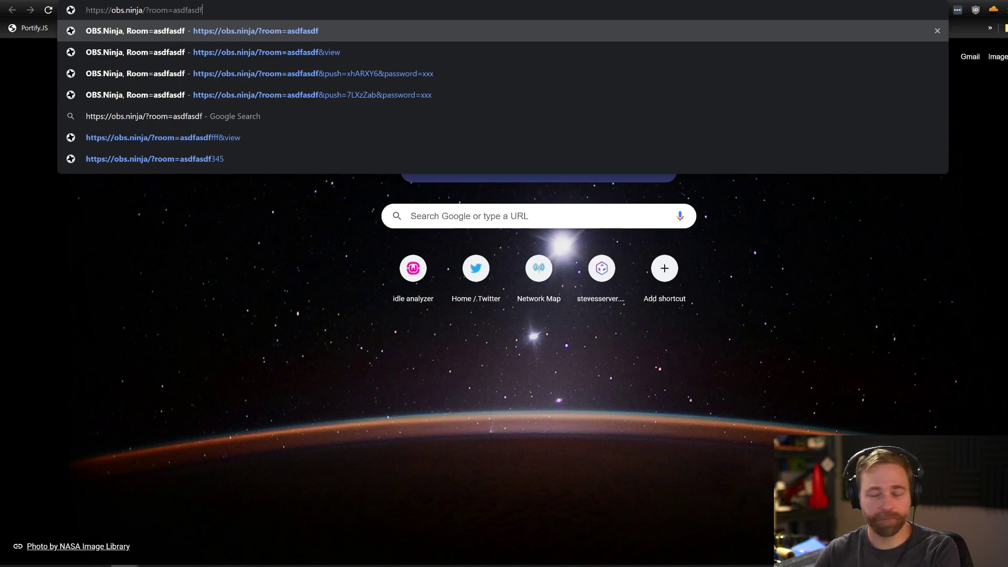
type("&")
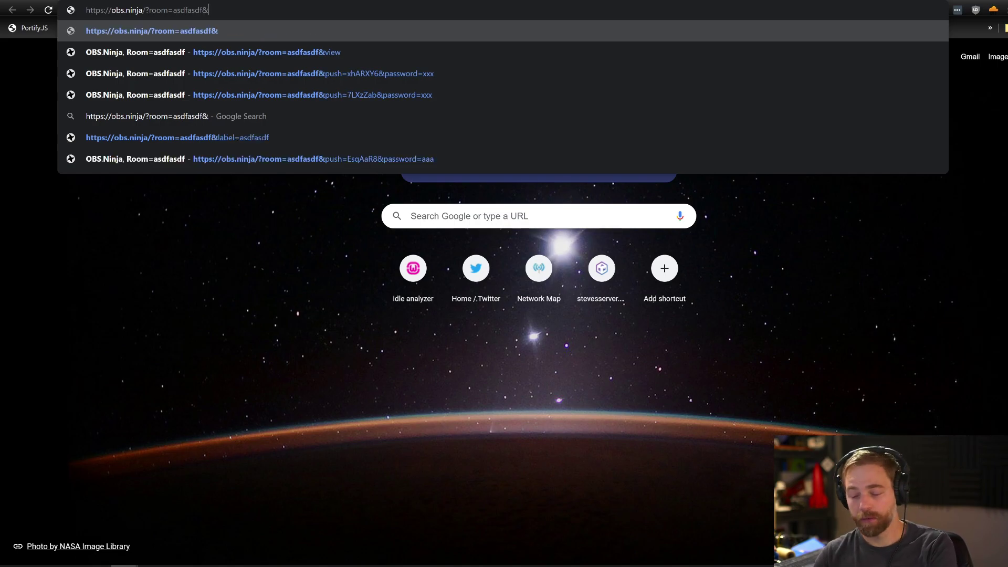
type("roombitrate=0")
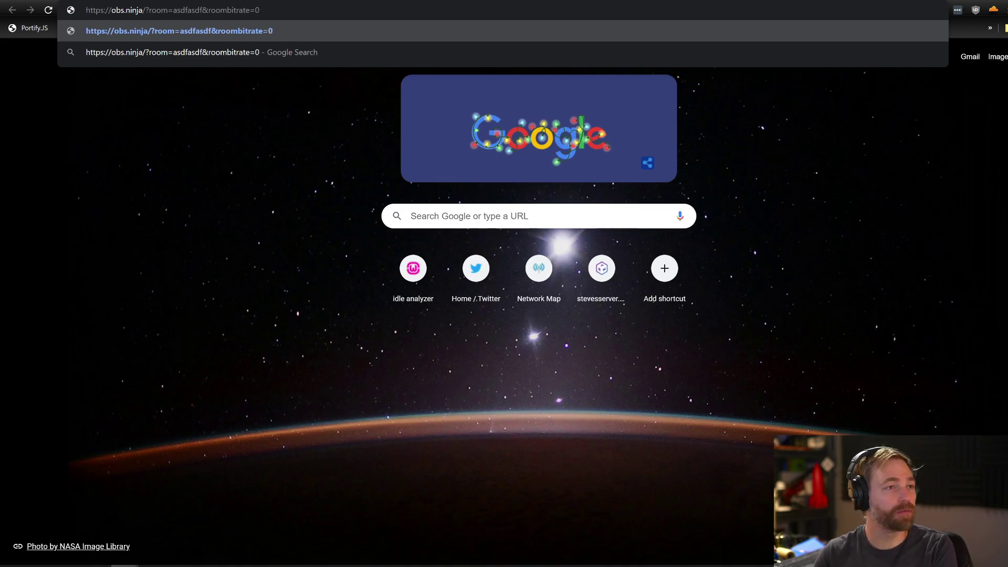
Load the guest link with roombitrate=0 and choose to join the room with camera.
key("Return")
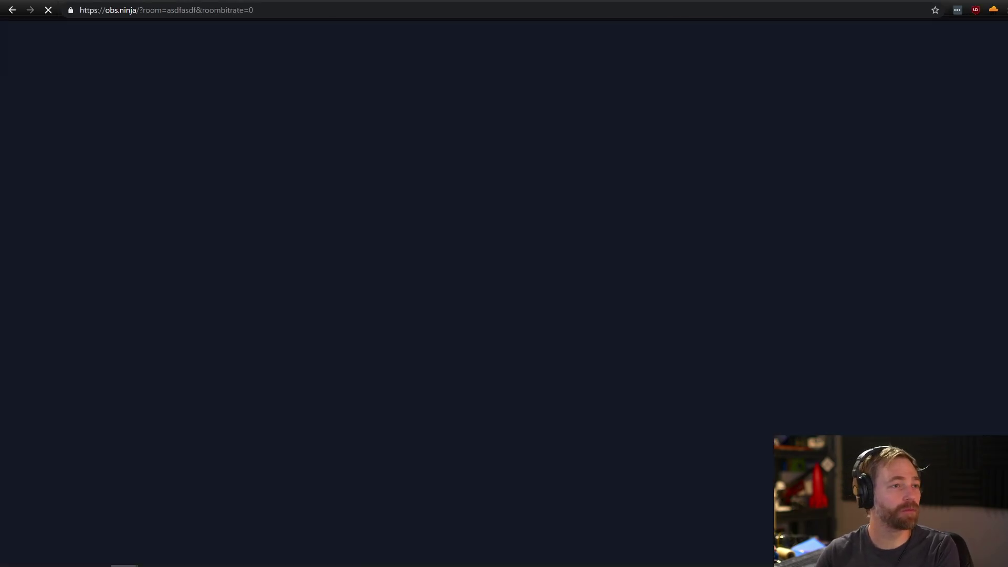
left_click_drag(334, 5, 79, 10)
left_click(441, 126)
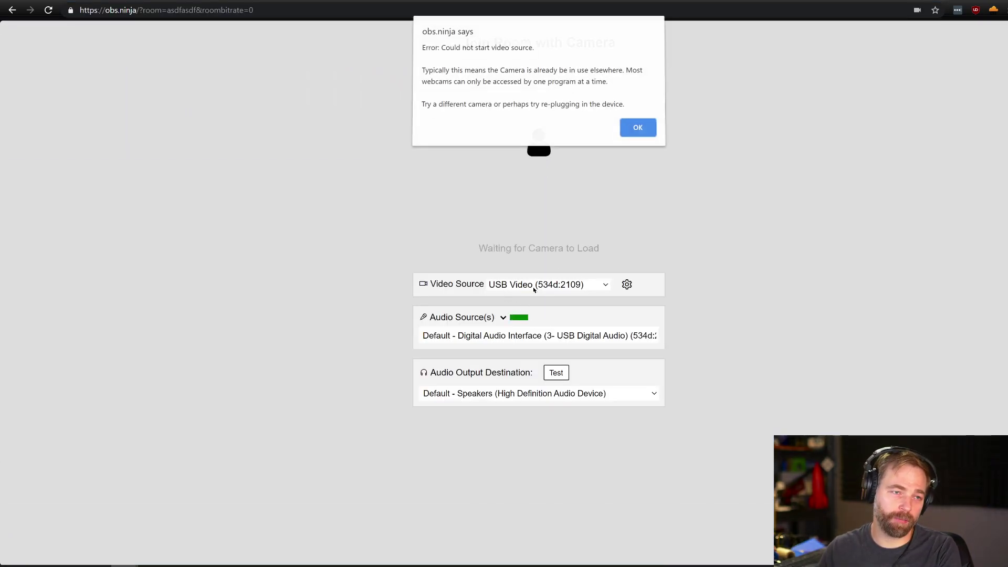
left_click(638, 131)
Pick OBS Virtual Camera as the video source and start sending video.
left_click(523, 288)
left_click(529, 305)
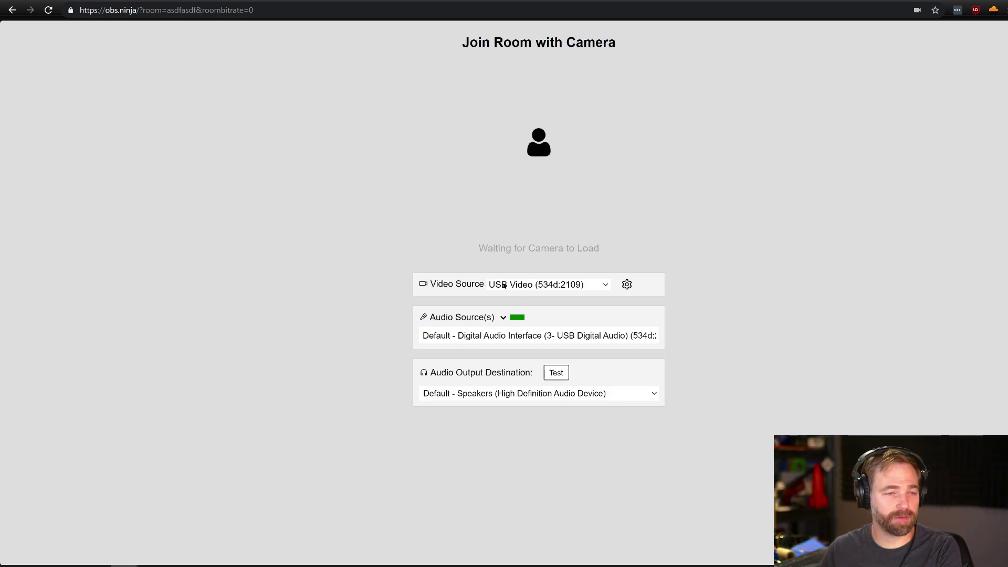
left_click(637, 129)
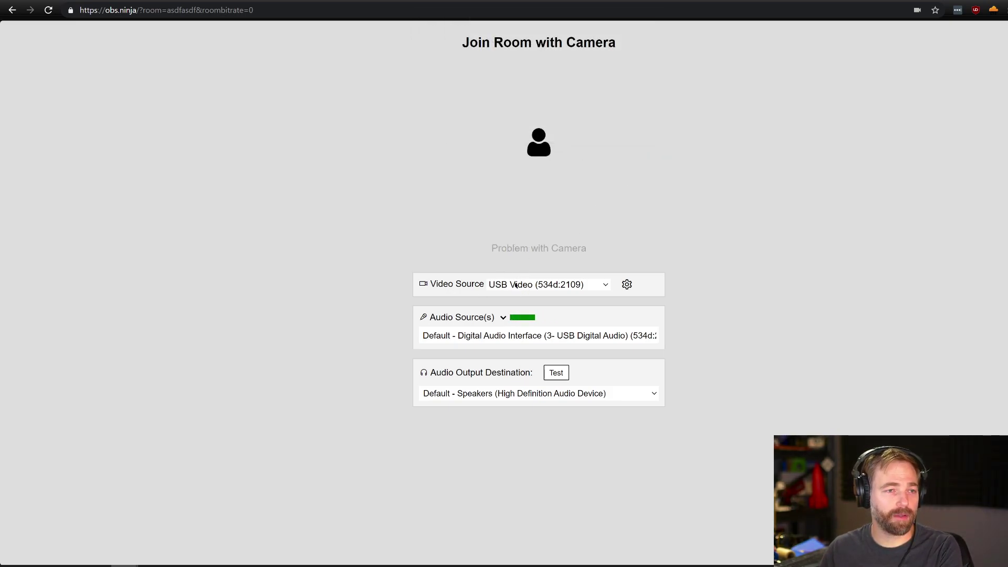
left_click(549, 284)
left_click(525, 306)
left_click(540, 247)
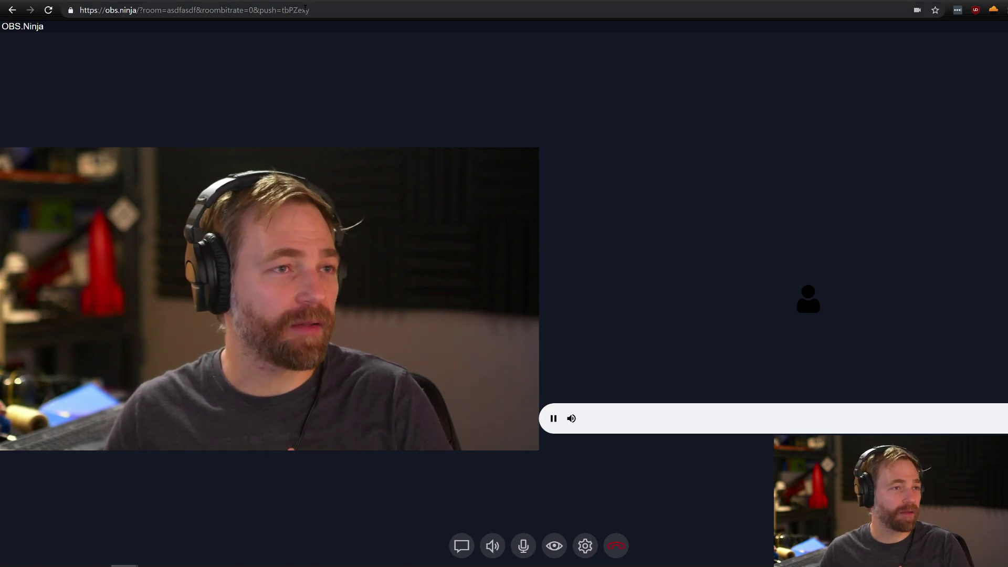
left_click(202, 12)
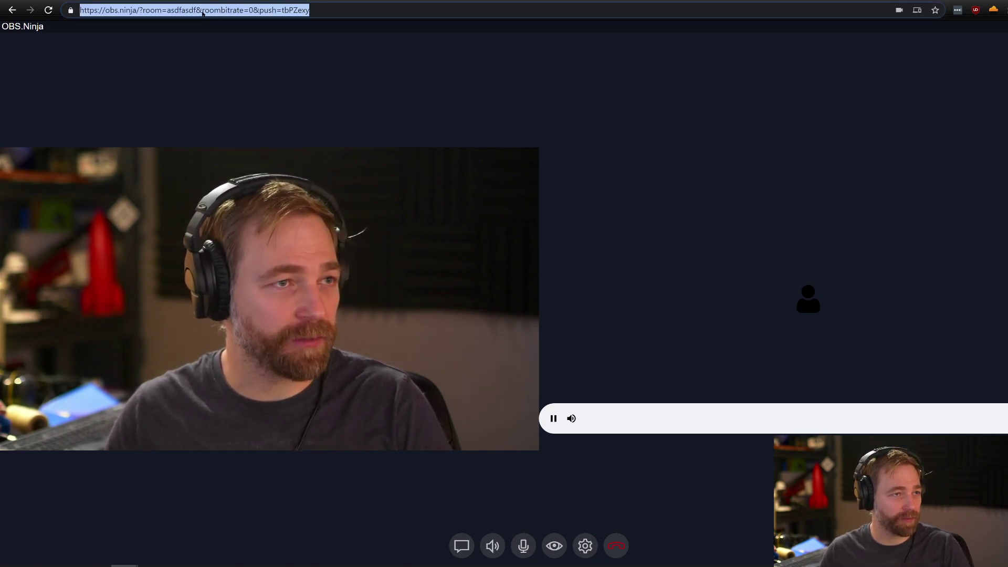
left_click(203, 12)
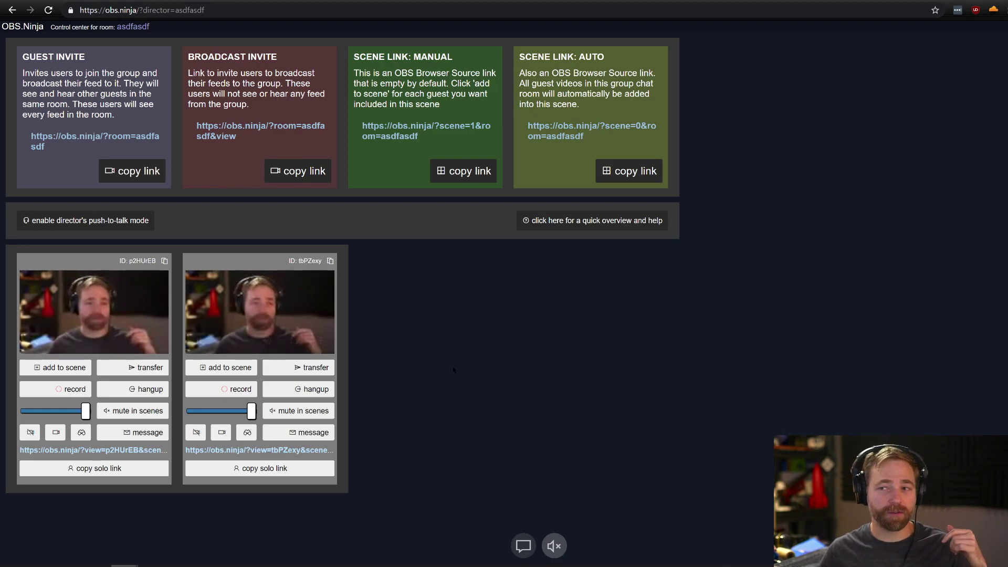
mouse_move(296, 299)
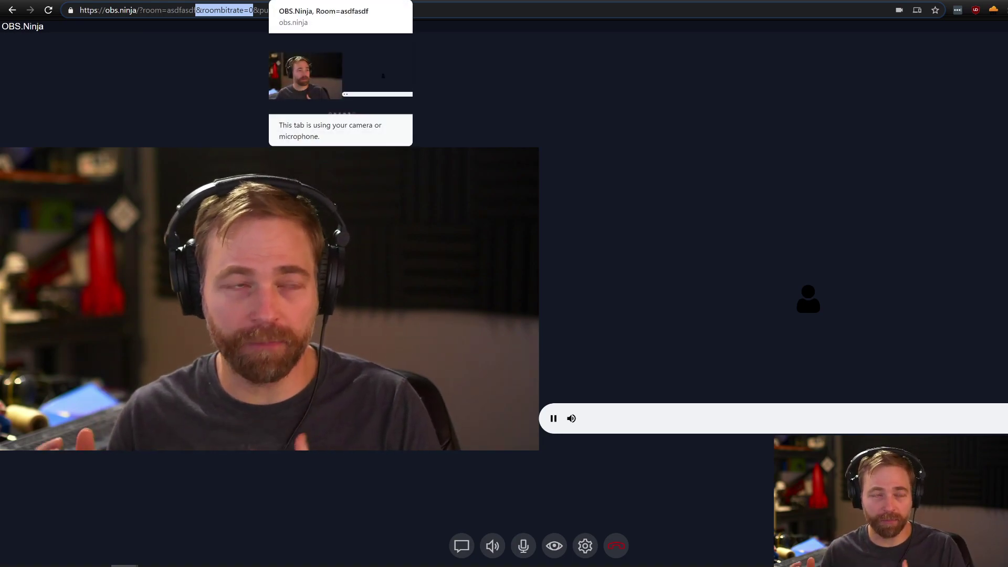
mouse_move(438, 261)
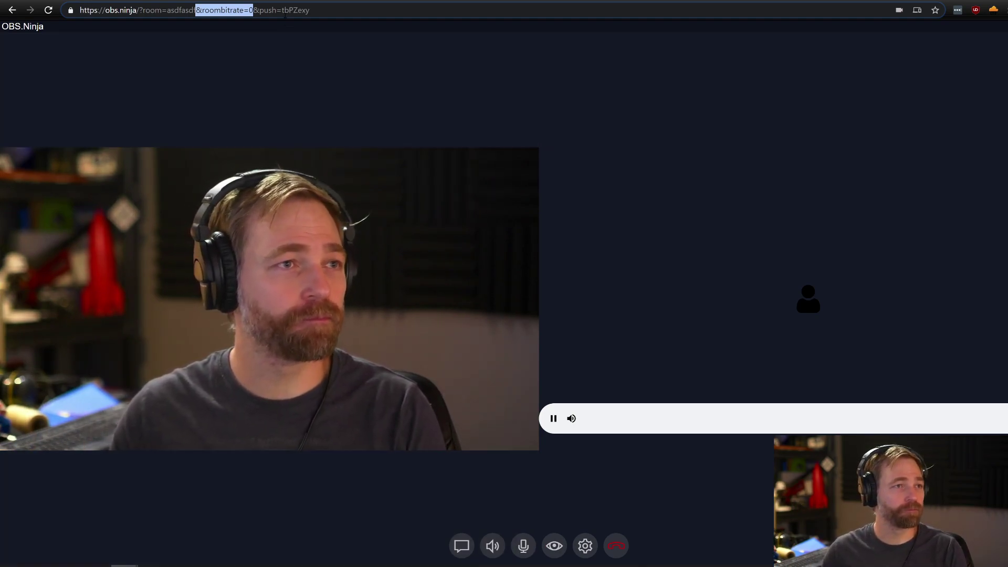
left_click(221, 10)
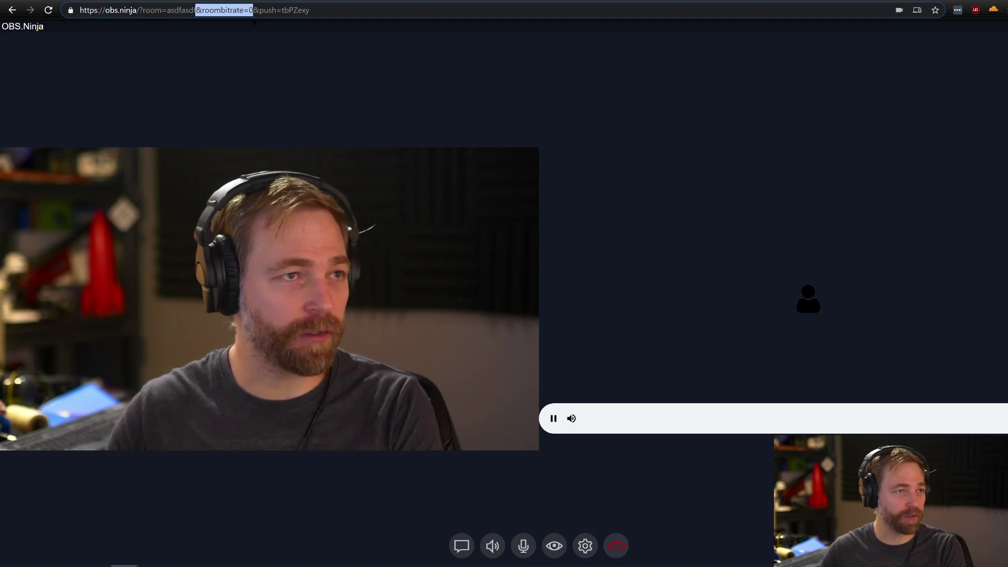
Remove &roombitrate=0 from the guest link, reload it, and join with camera.
key("BackSpace")
key("Return")
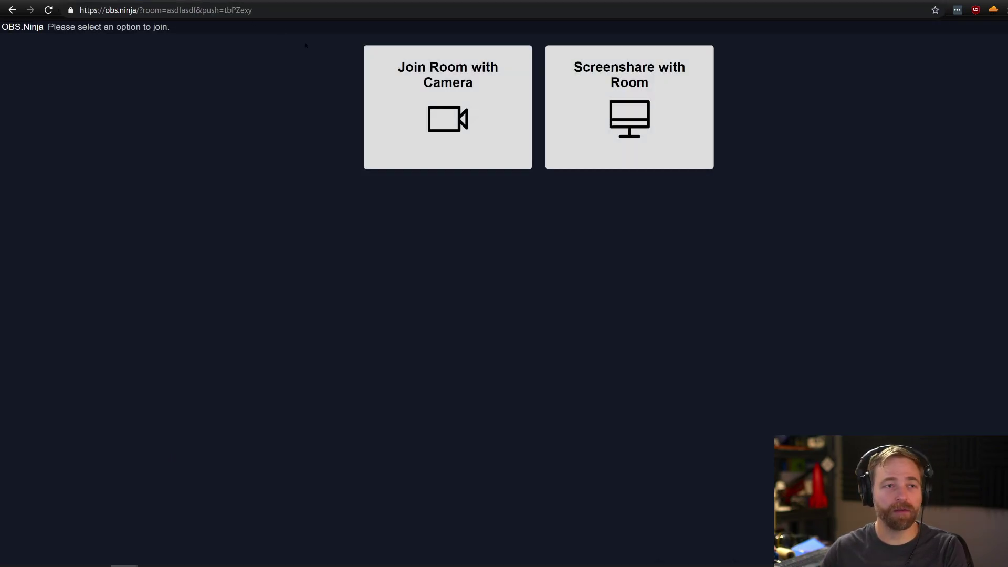
left_click(387, 95)
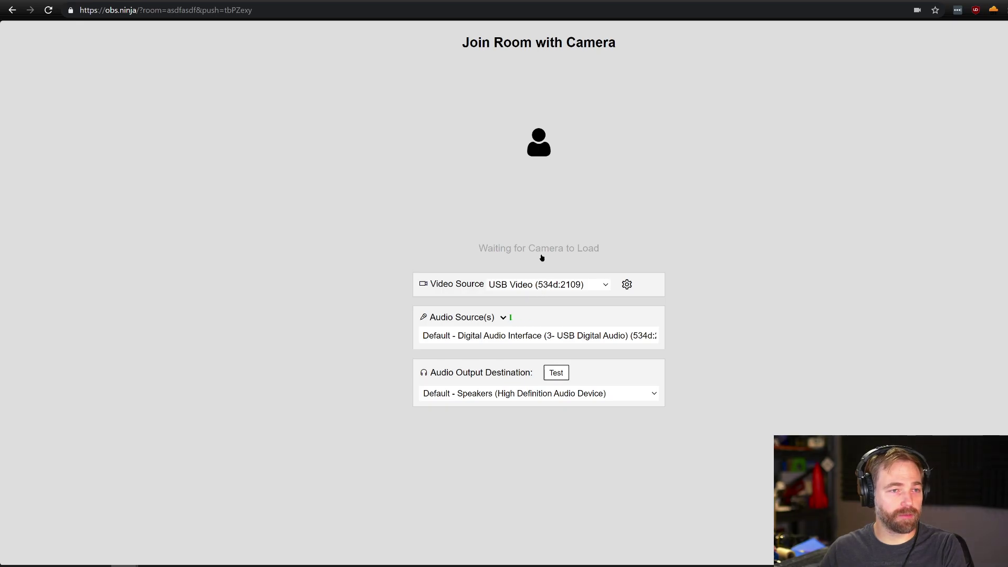
left_click(637, 128)
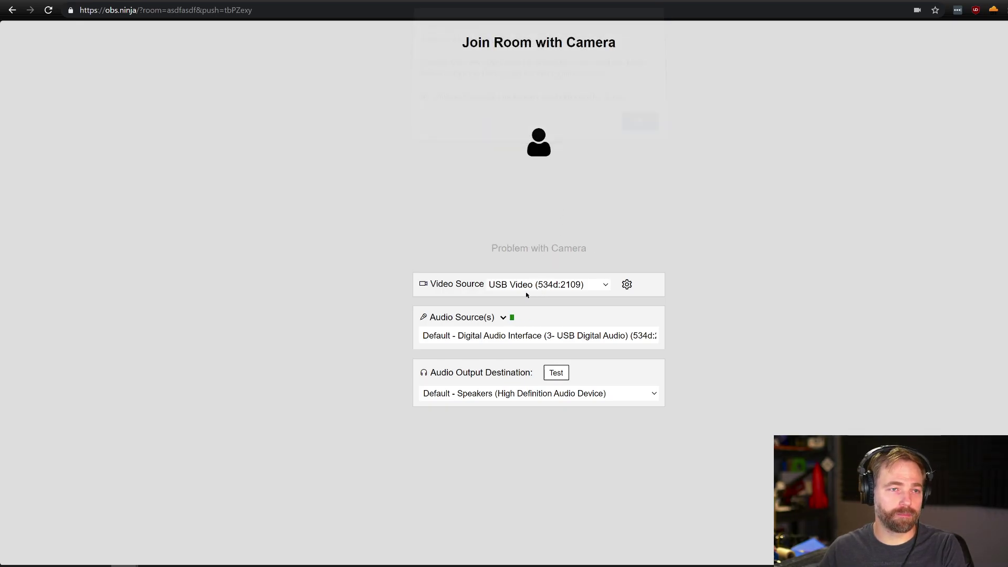
Send OBS Virtual Camera as the video, then switch to the other guest's tab.
left_click(528, 286)
left_click(577, 307)
left_click(562, 256)
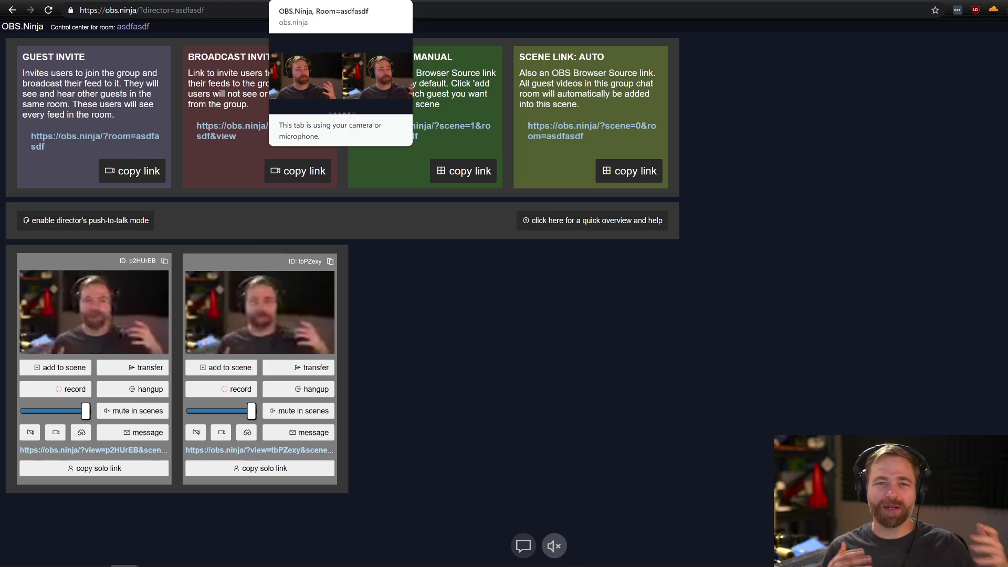
key("ctrl+Tab")
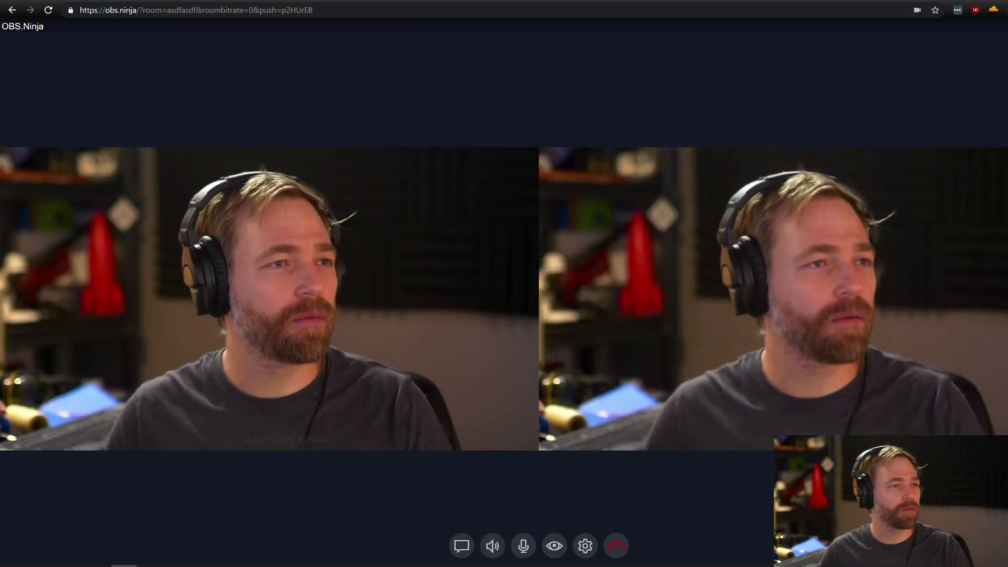
On the second guest's tab, append &style=2 to the room link and reload.
key("ctrl+Tab")
left_click(399, 7)
left_click(399, 6)
type("&style=")
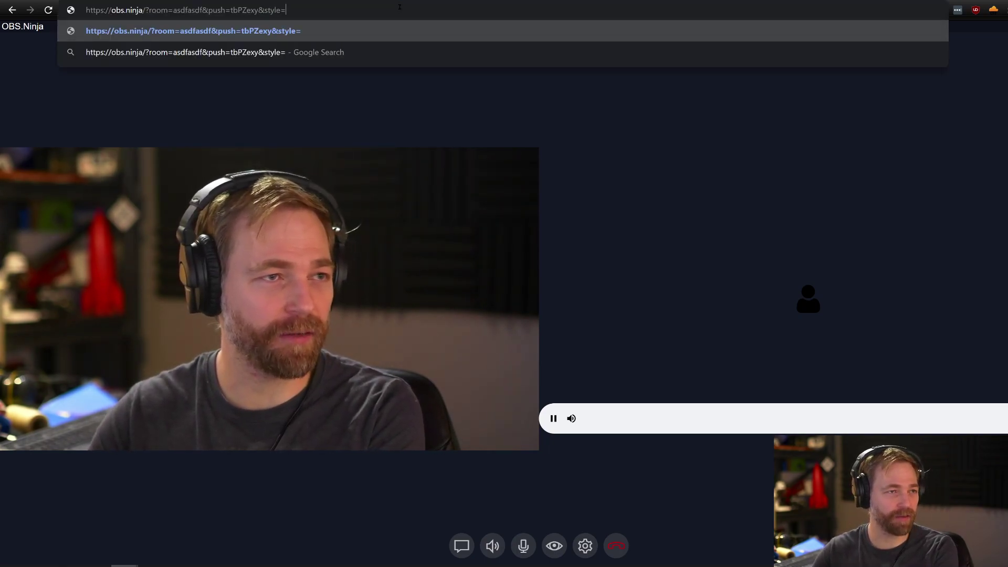
key("Return")
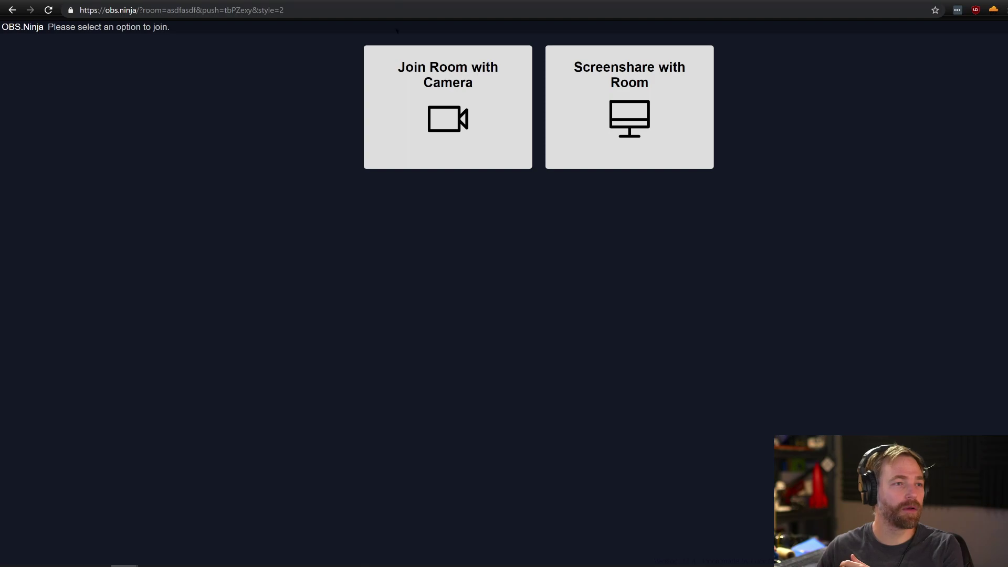
Join the room with OBS Virtual Camera as the video source.
left_click(411, 129)
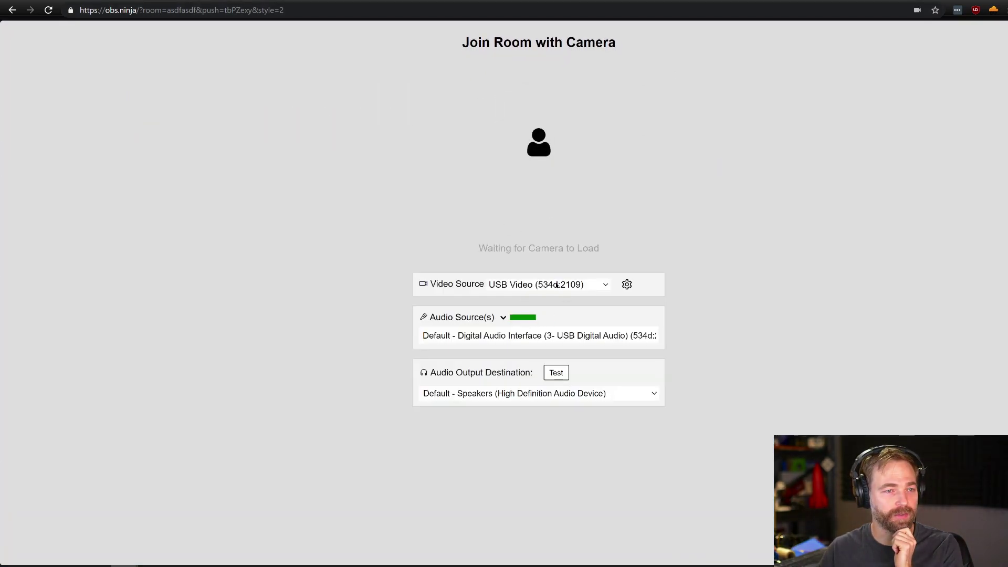
left_click(635, 129)
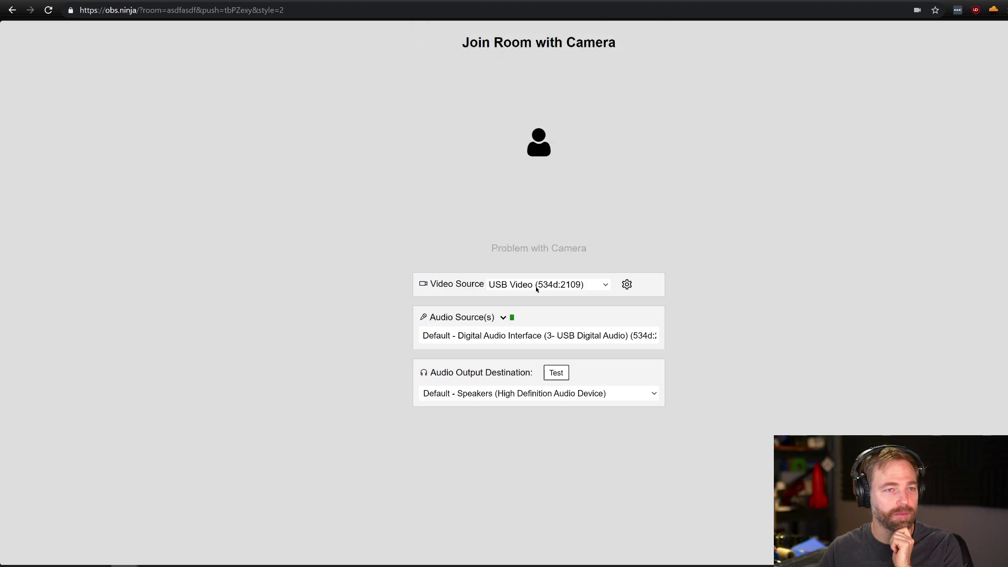
left_click(548, 284)
left_click(525, 304)
left_click(539, 248)
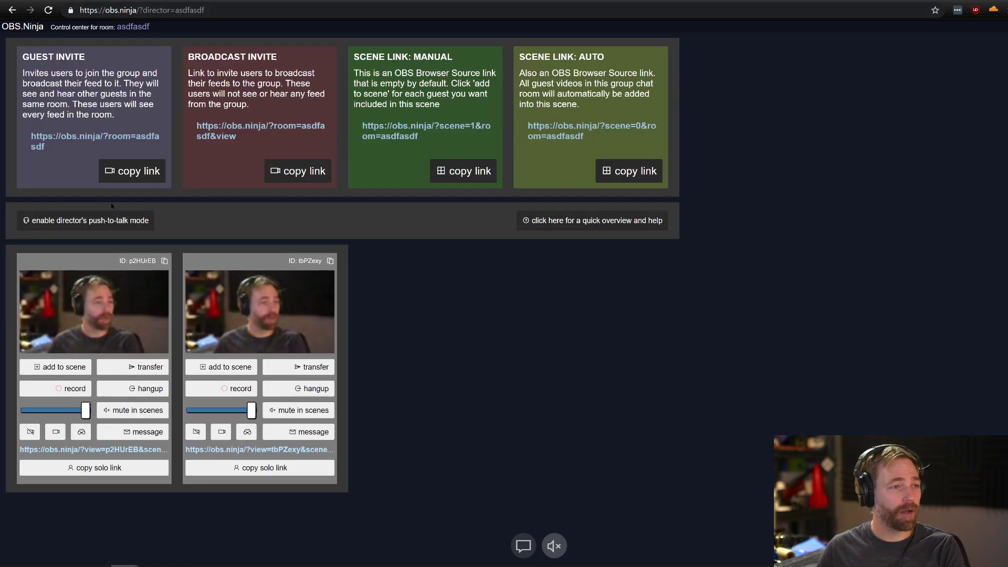
Enable director push-to-talk and set the director's video source to OBS Virtual Camera.
left_click(104, 222)
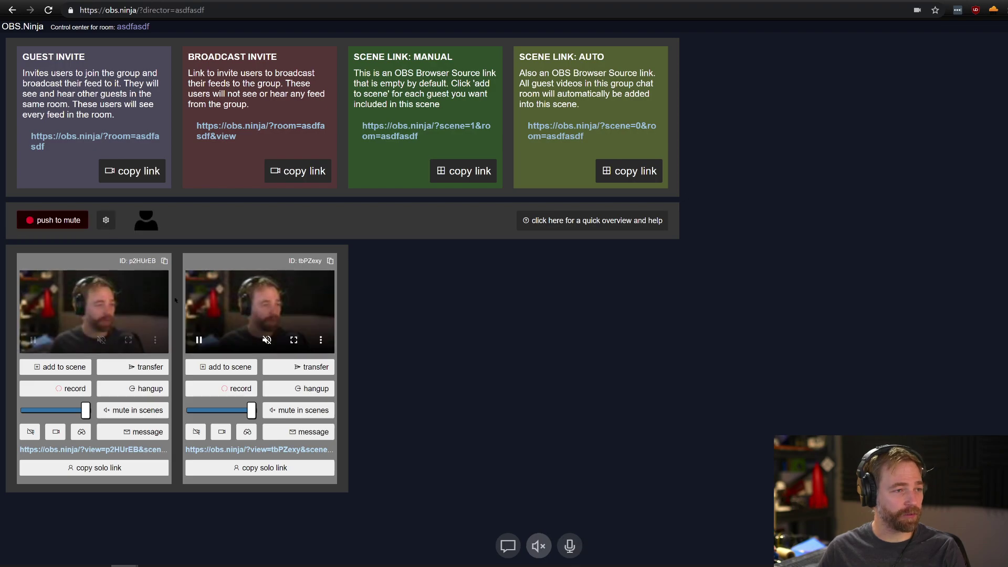
left_click(106, 220)
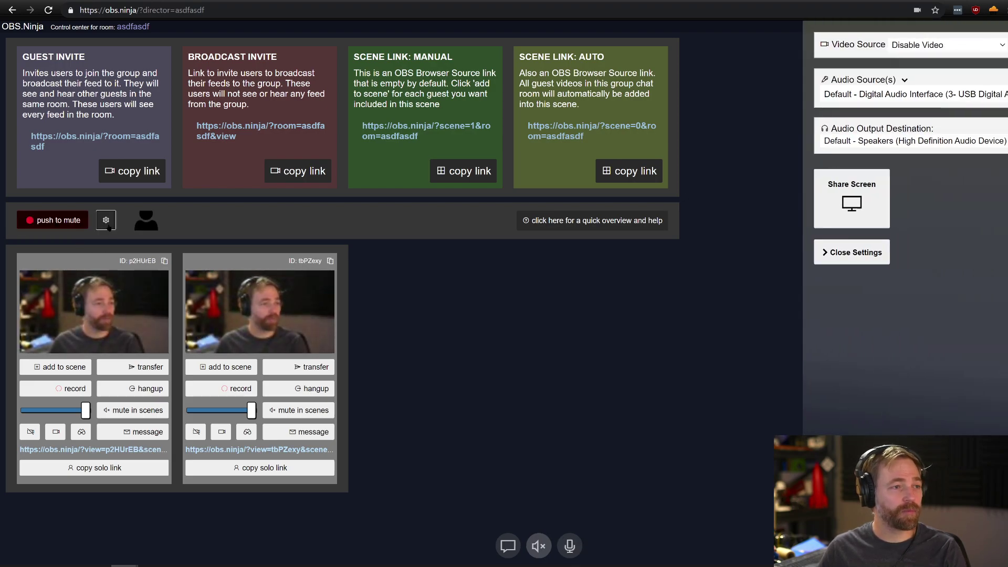
left_click(913, 47)
left_click(906, 68)
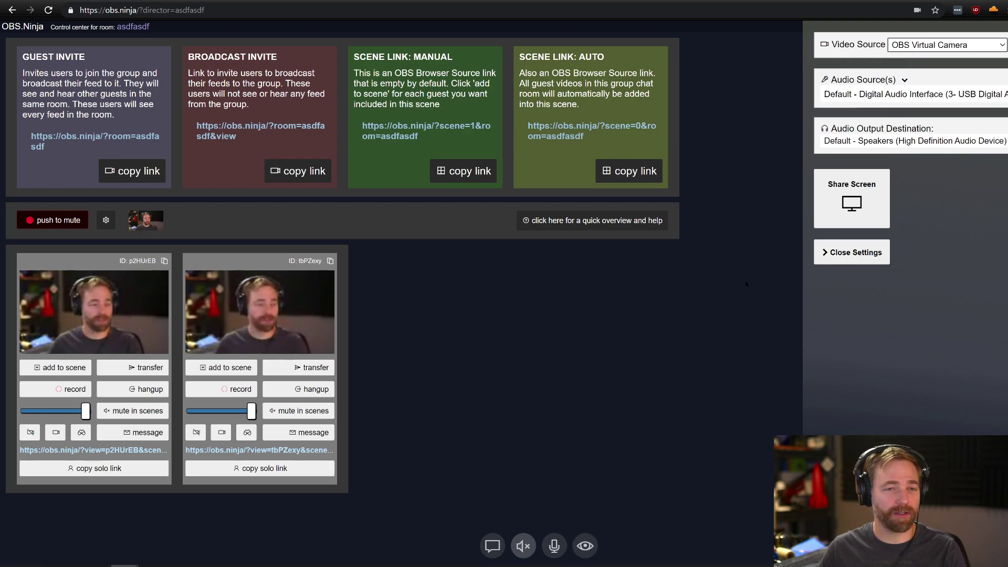
left_click(842, 255)
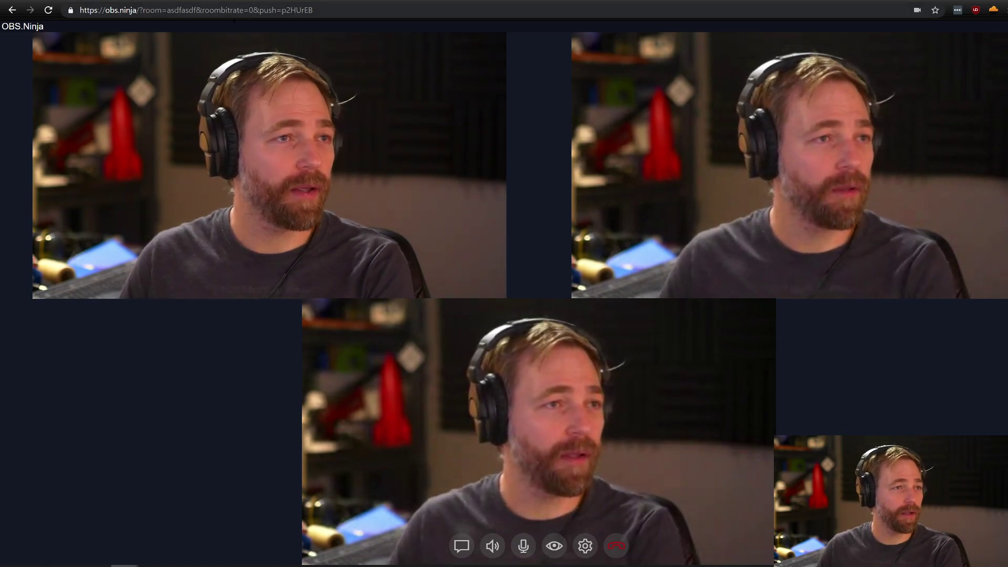
Replace &style=2 in the second guest's link with &roombitrate=0 and reload.
left_click_drag(195, 10, 253, 10)
key("ctrl+c")
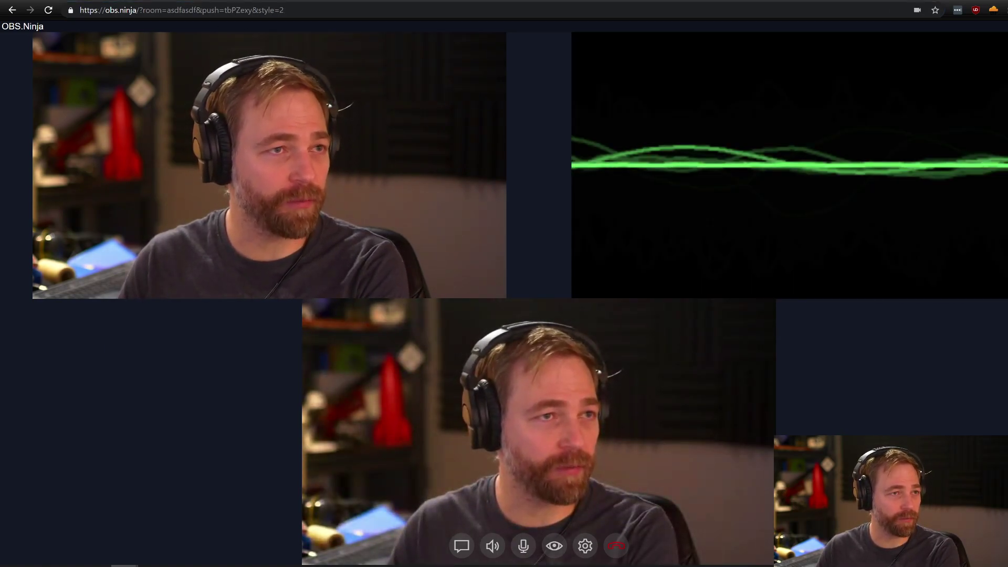
left_click(425, 8)
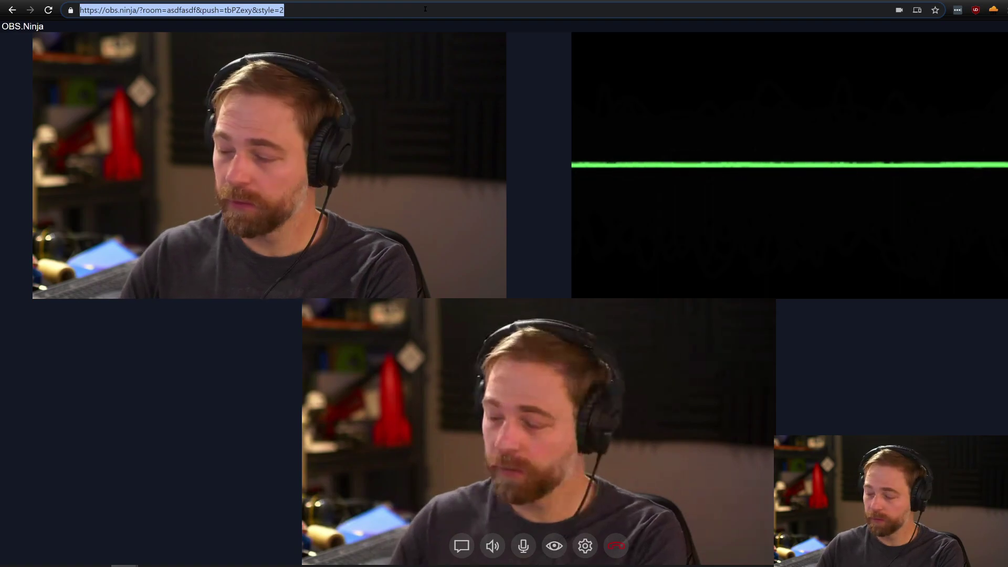
left_click(425, 9)
key("BackSpace")
key("BackSpace")
key("BackSpace")
key("BackSpace")
key("BackSpace")
key("BackSpace")
key("BackSpace")
key("BackSpace")
key("ctrl+v")
key("Return")
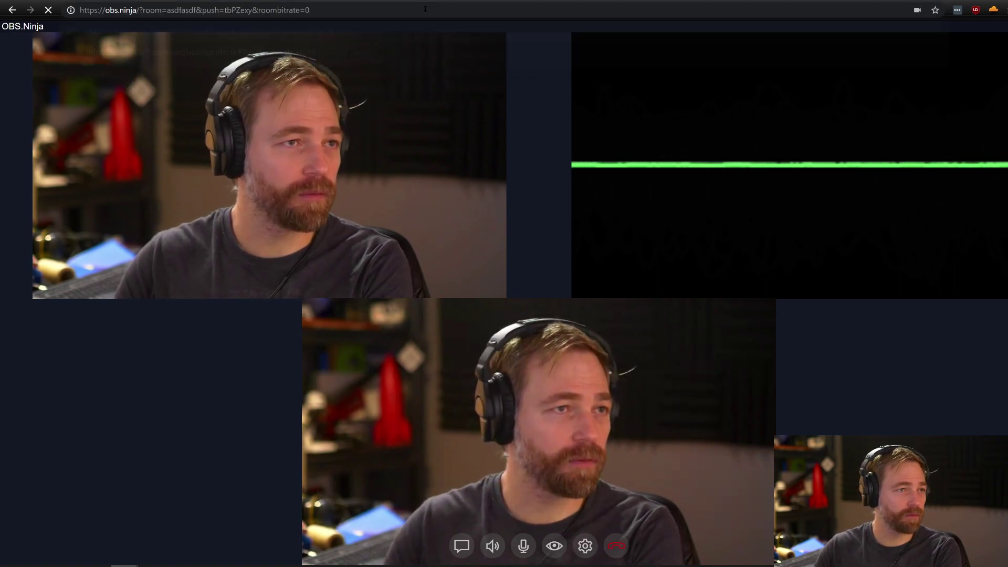
Join with camera, sending OBS Virtual Camera as the video.
left_click(439, 98)
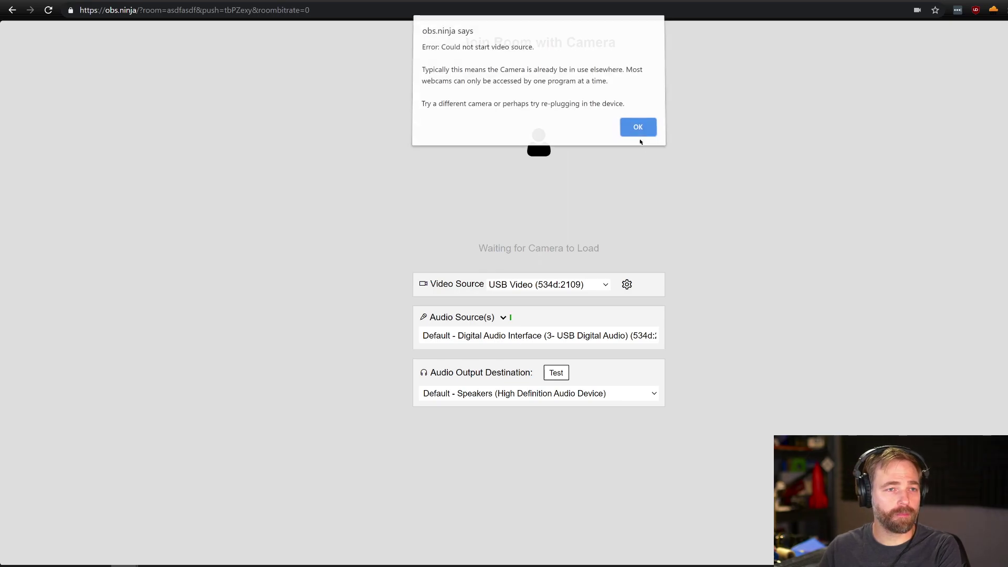
left_click(638, 127)
left_click(557, 284)
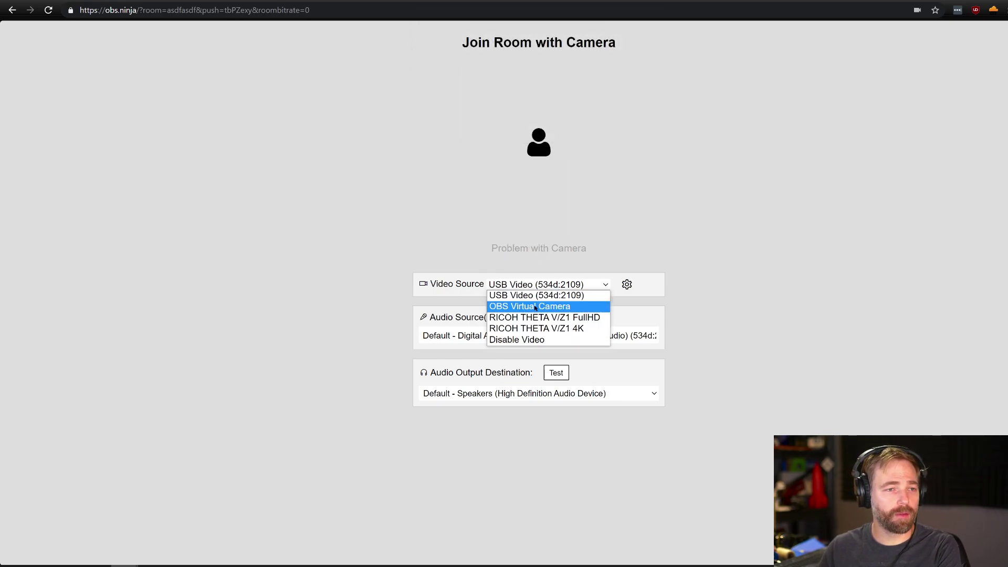
left_click(544, 306)
left_click(551, 251)
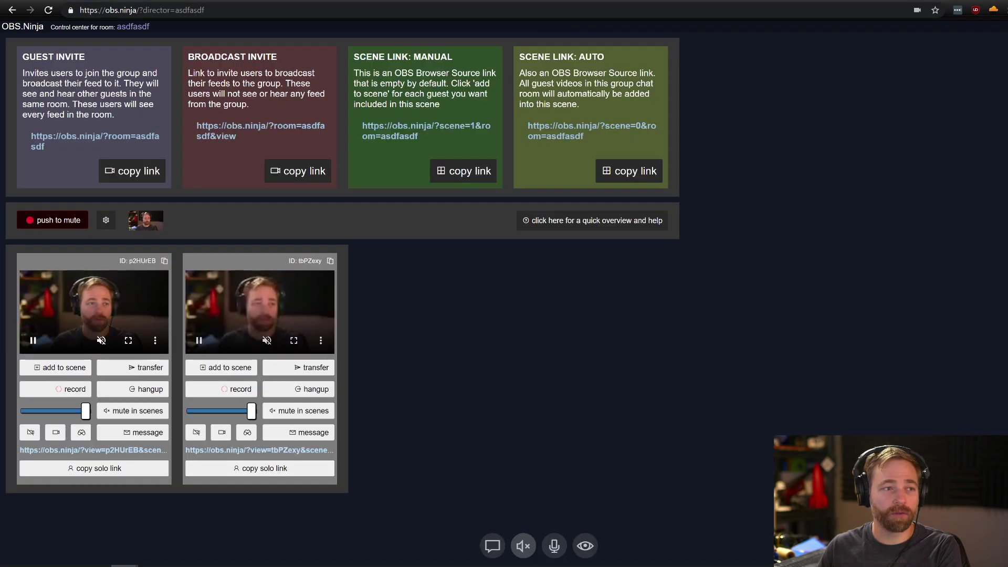
mouse_move(260, 315)
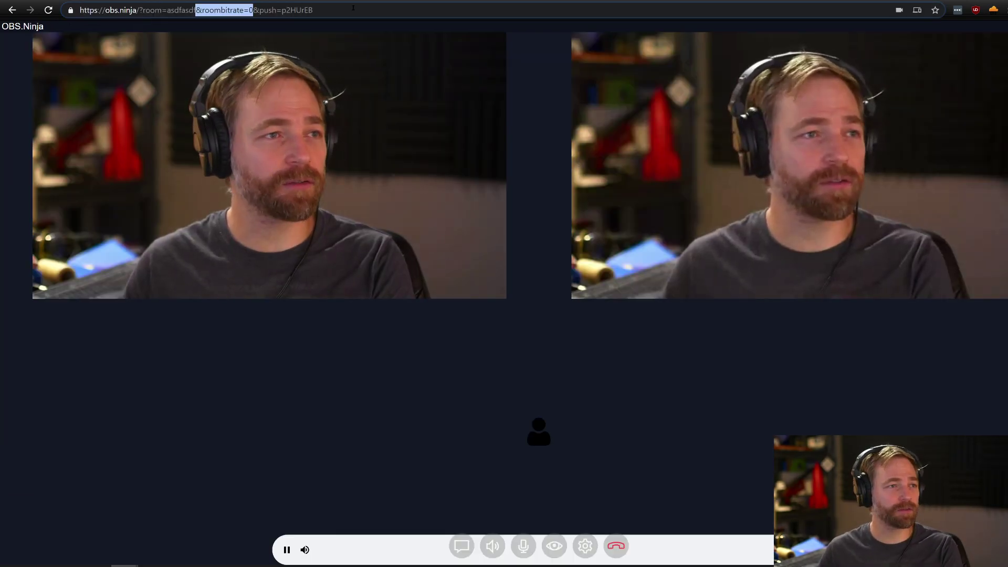
Append &broadcast to the guest link, reload, and pick RICOH THETA V/Z1 FullHD as video source.
left_click(357, 10)
type("&")
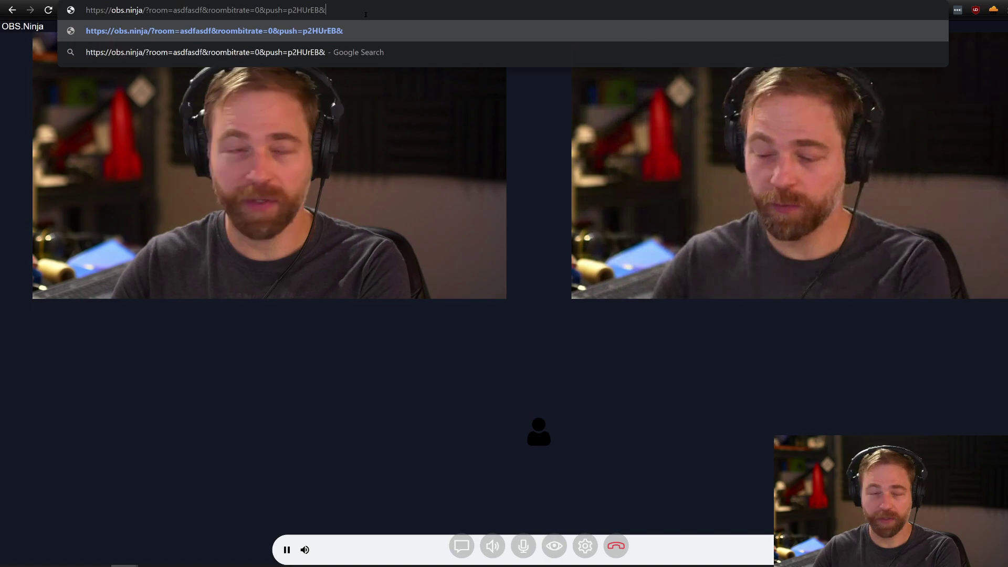
type("broadca")
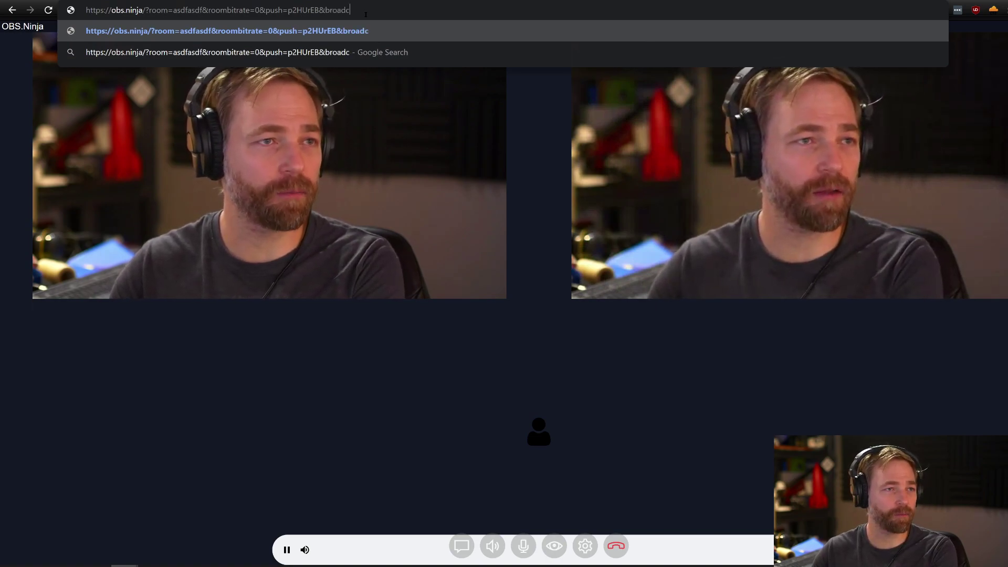
type("st")
key("Return")
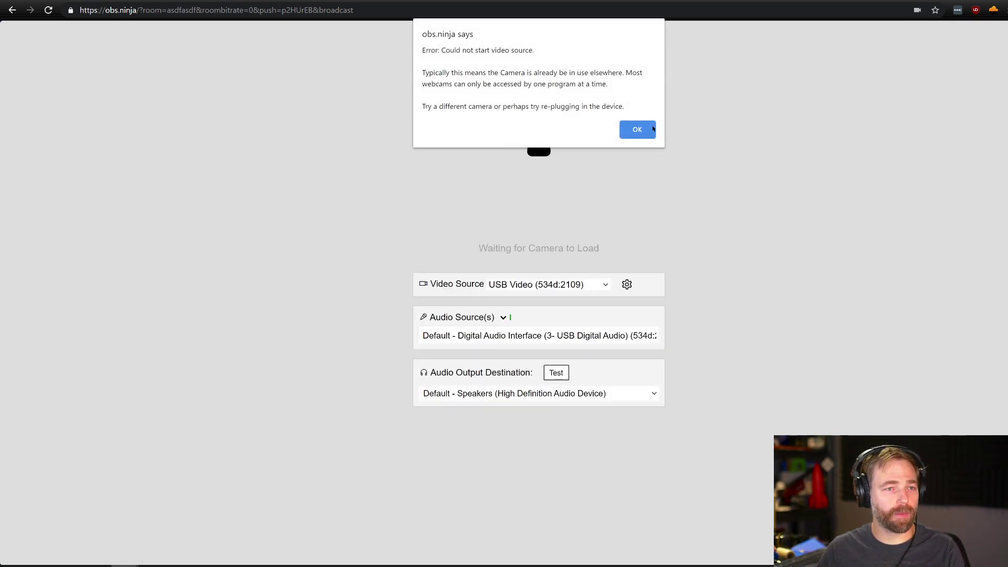
key("Return")
left_click(534, 284)
left_click(531, 317)
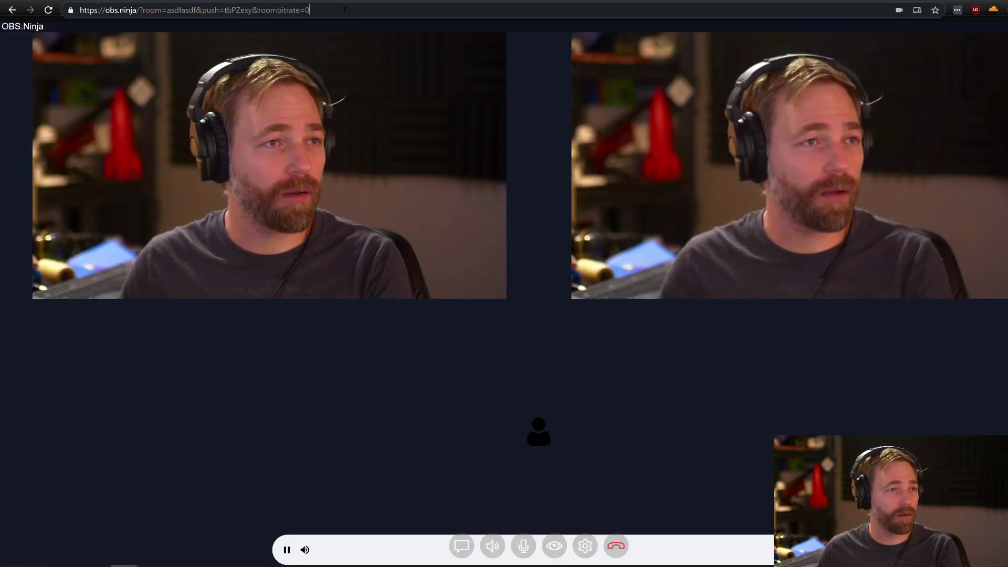
Swap roombitrate=0 for &broadcast in the second guest's link and reload.
type("&broa")
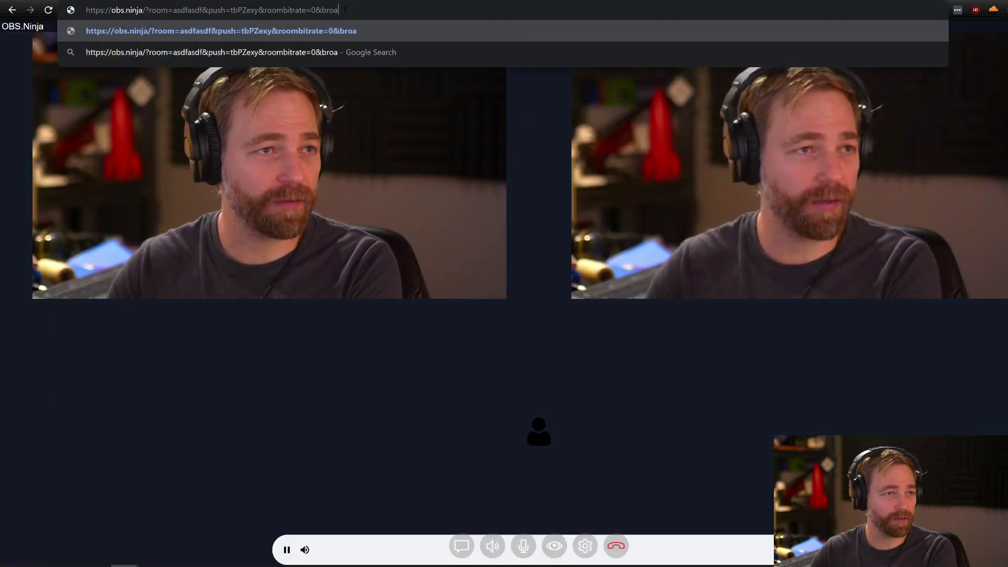
key("BackSpace")
key("BackSpace")
key("BackSpace")
key("BackSpace")
key("BackSpace")
key("BackSpace")
key("BackSpace")
key("BackSpace")
key("BackSpace")
key("BackSpace")
key("BackSpace")
key("BackSpace")
key("BackSpace")
key("BackSpace")
key("BackSpace")
key("BackSpace")
key("BackSpace")
key("BackSpace")
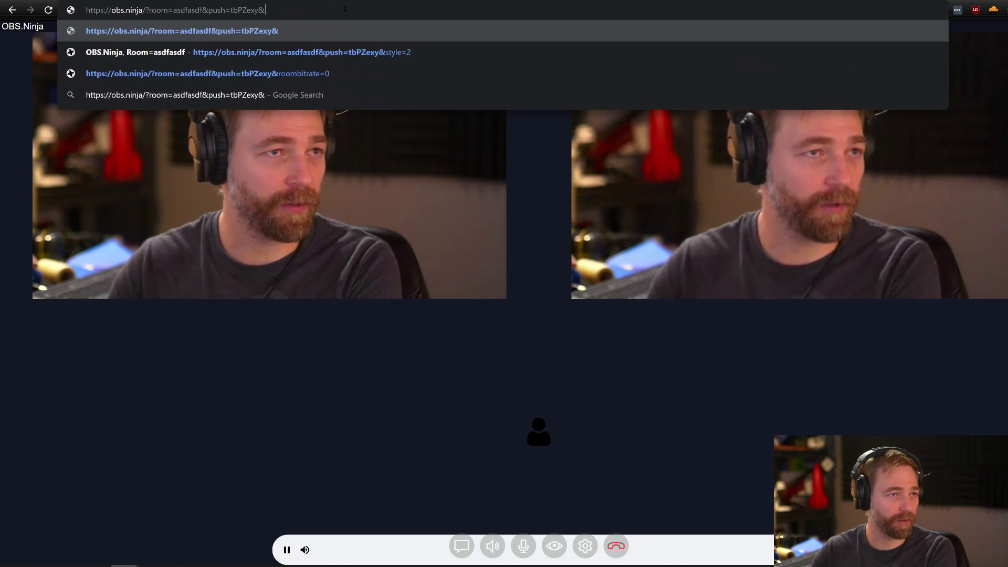
type("broadcast")
key("Return")
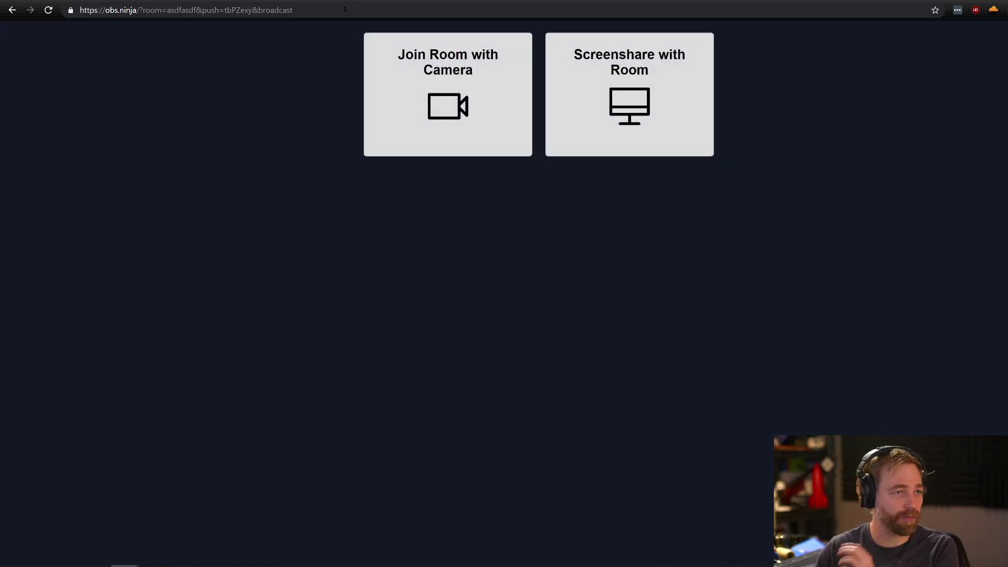
Join with camera using OBS Virtual Camera as the video source and start streaming.
left_click(439, 99)
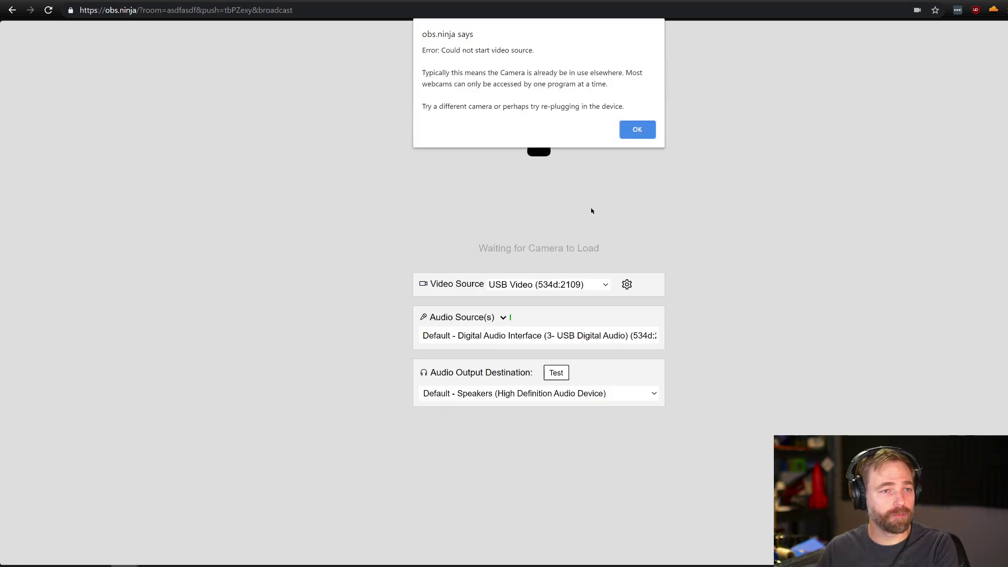
left_click(633, 134)
left_click(562, 286)
left_click(539, 306)
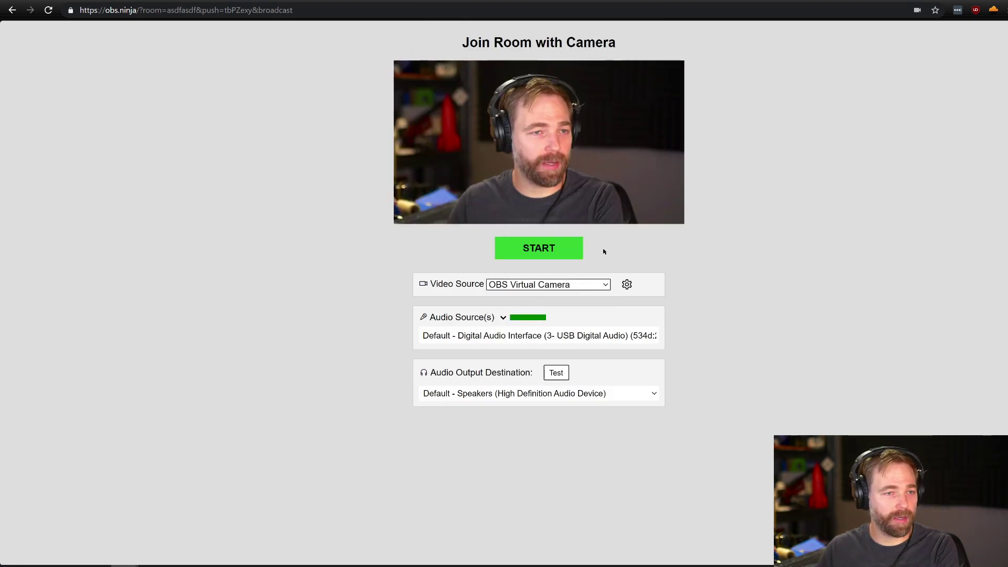
left_click(570, 252)
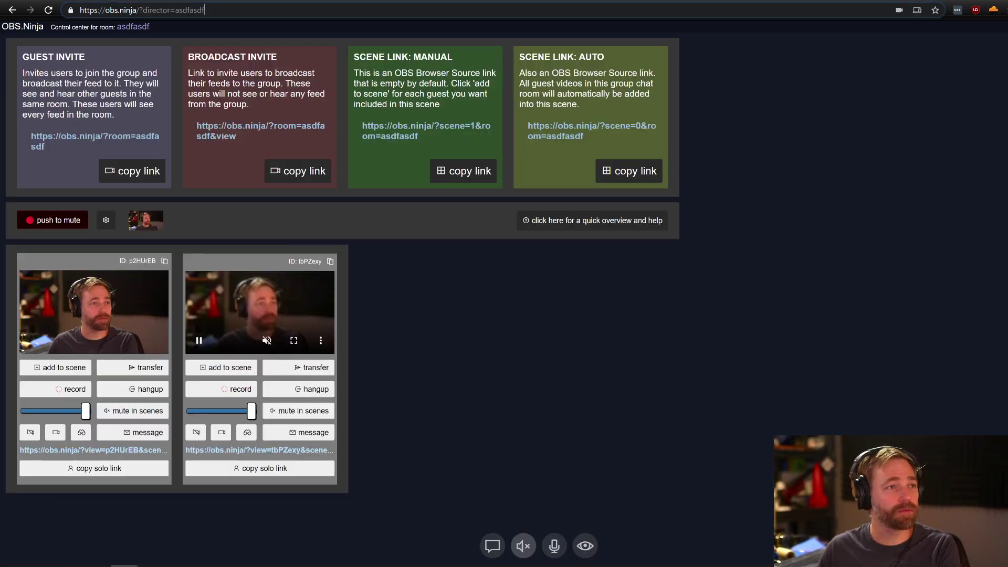
In the director's media settings, switch the video source off, then to OBS Virtual Camera.
left_click(106, 220)
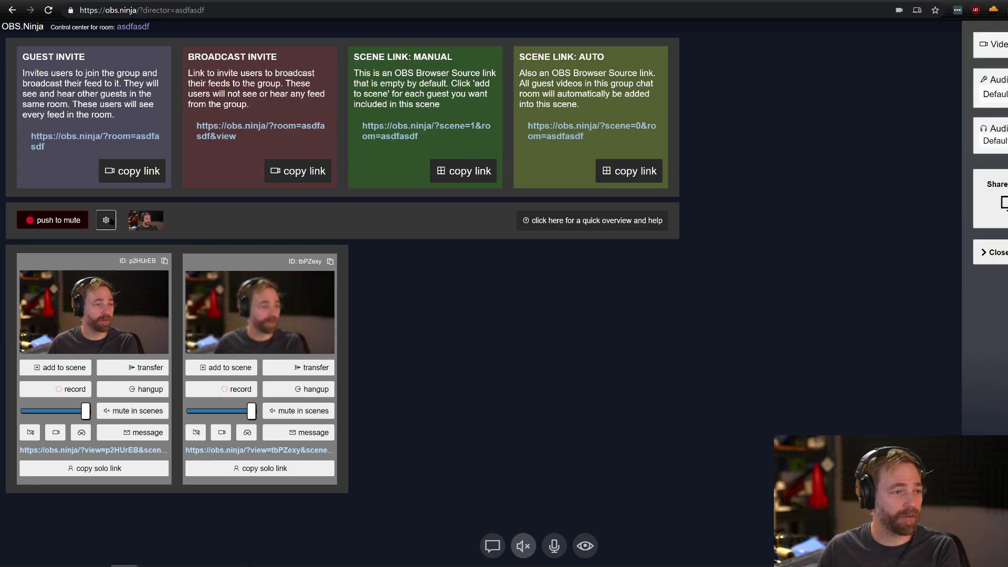
left_click(929, 46)
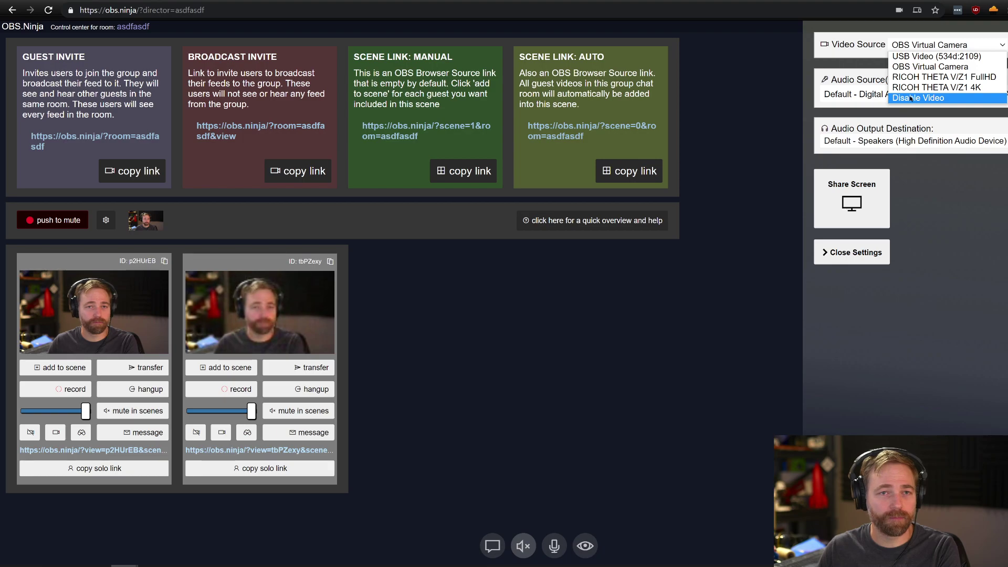
left_click(910, 98)
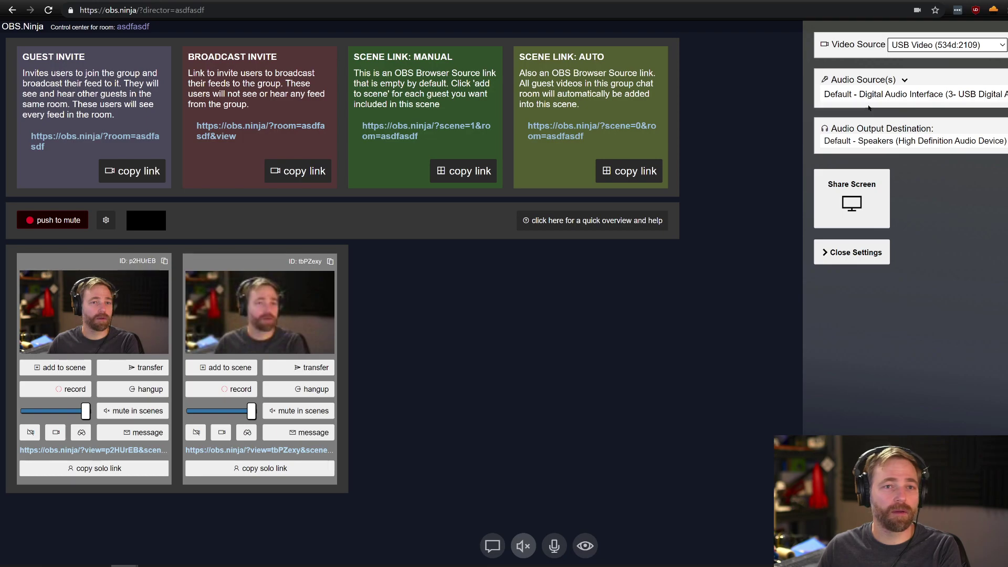
left_click(636, 129)
left_click(940, 44)
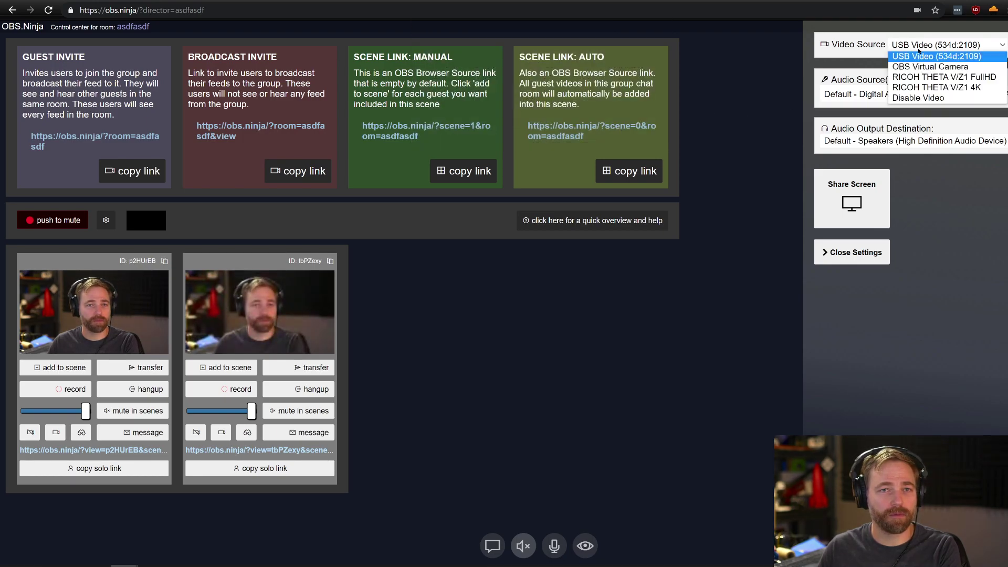
left_click(915, 63)
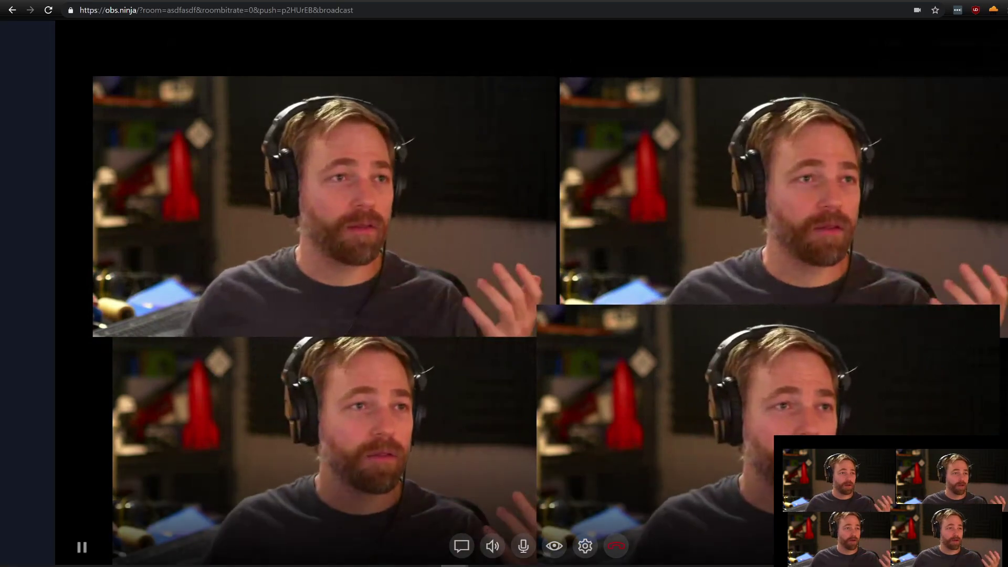
Switch to the second broadcast guest's tab to view the director's virtual-camera feed.
key("ctrl+Tab")
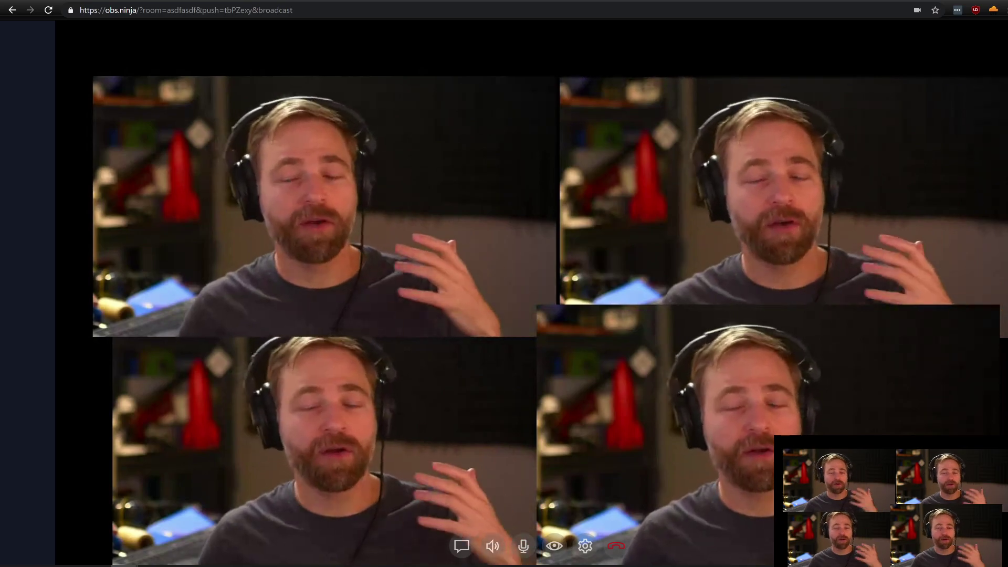
left_click(340, 1)
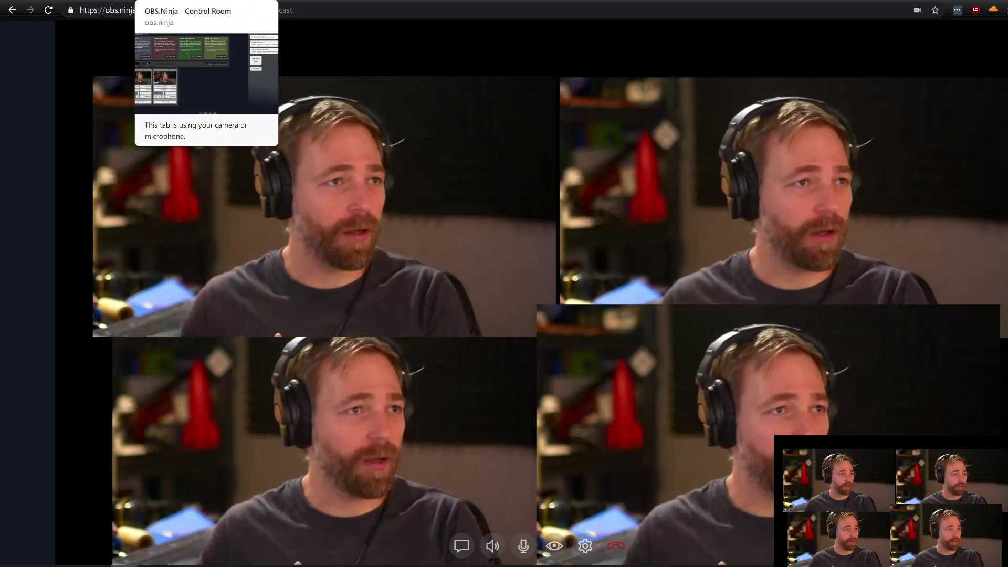
Switch back to the director's control center tab for room fasdfasd.
left_click(206, 1)
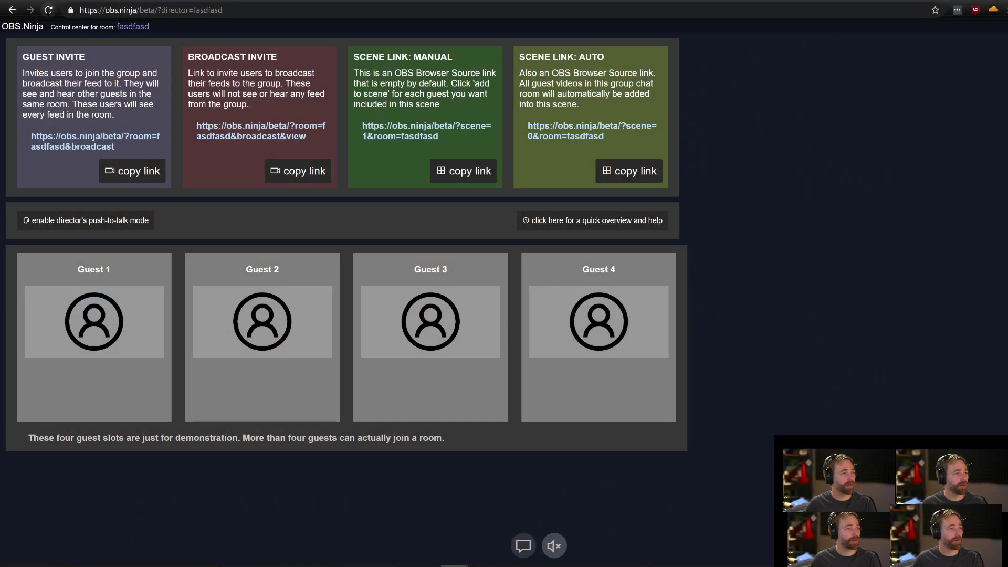
Strip the director part from the address to load the obs.ninja beta start page.
left_click(48, 10)
left_click_drag(223, 10, 161, 10)
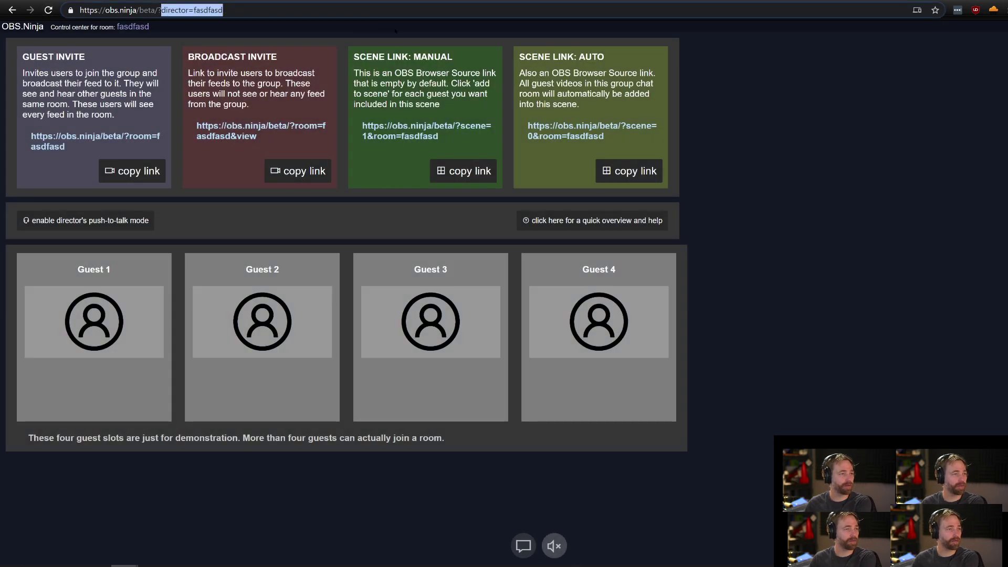
key("BackSpace")
key("BackSpace")
key("Return")
Create room sdadasdASD with guests seeing only the director's video, and copy its broadcast link.
left_click(241, 131)
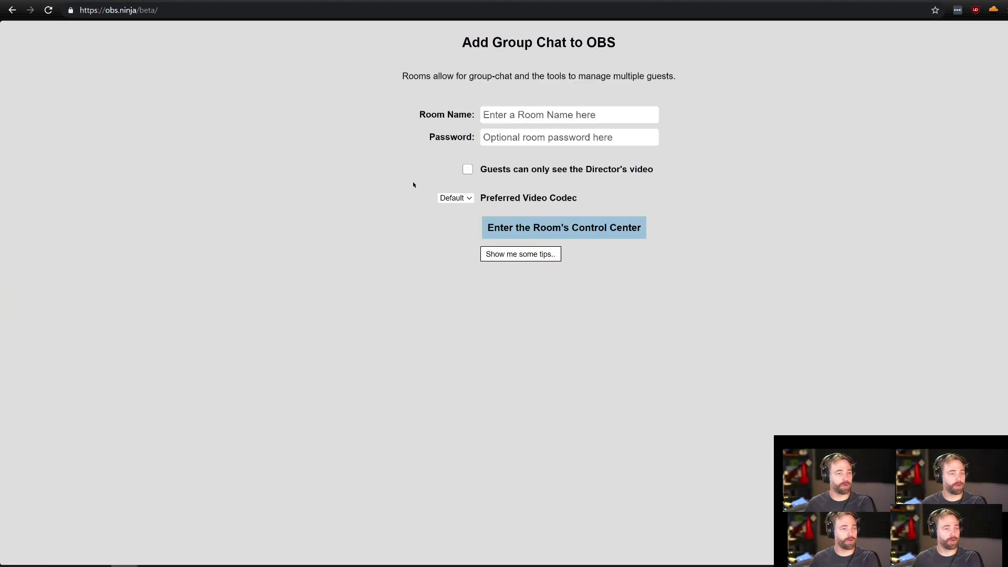
left_click(467, 169)
left_click(525, 115)
type("sdadasdASD")
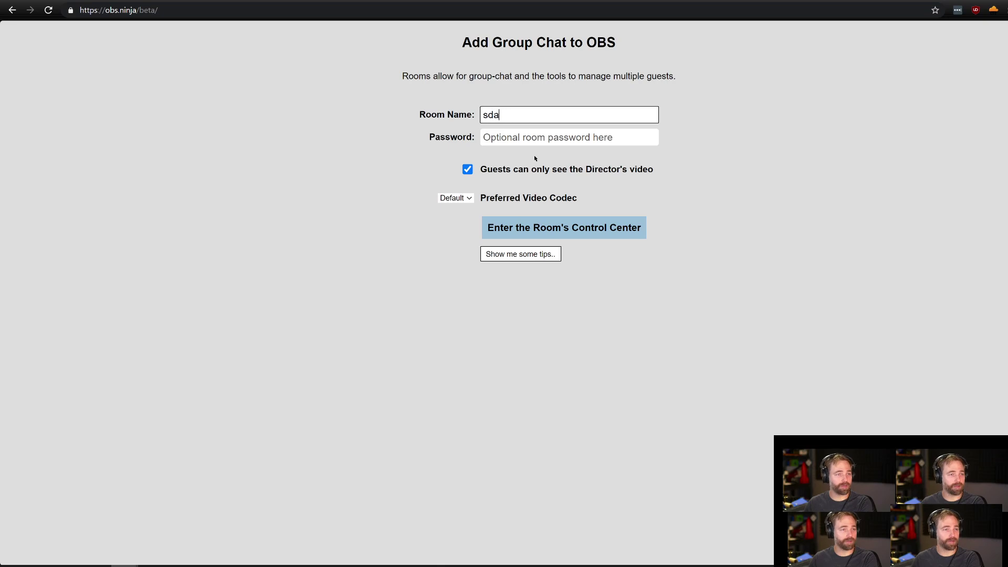
left_click(524, 226)
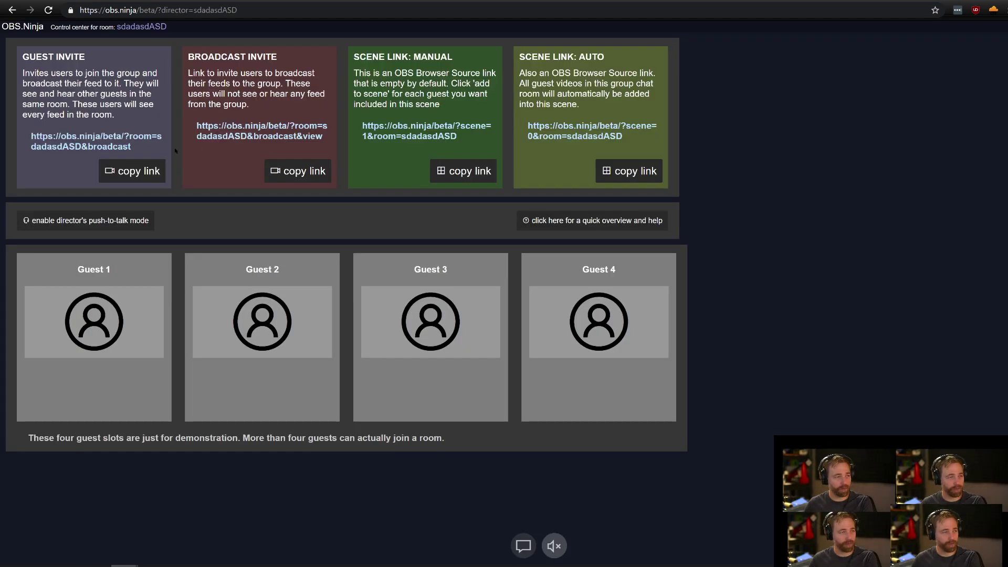
left_click(278, 138)
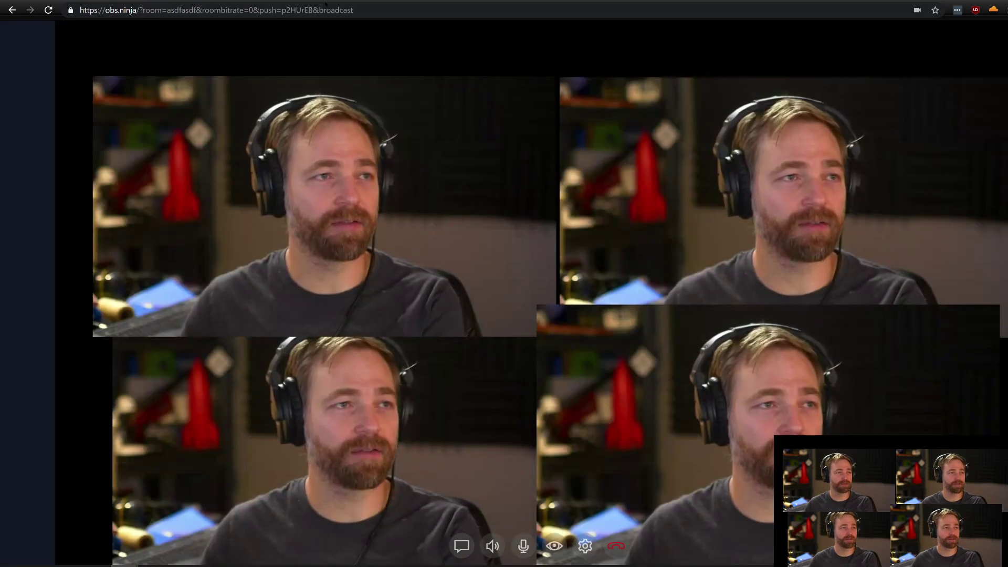
Load the pasted broadcast invite link and join room sdadasdASD with a camera.
left_click(325, 10)
key("ctrl+v")
key("Return")
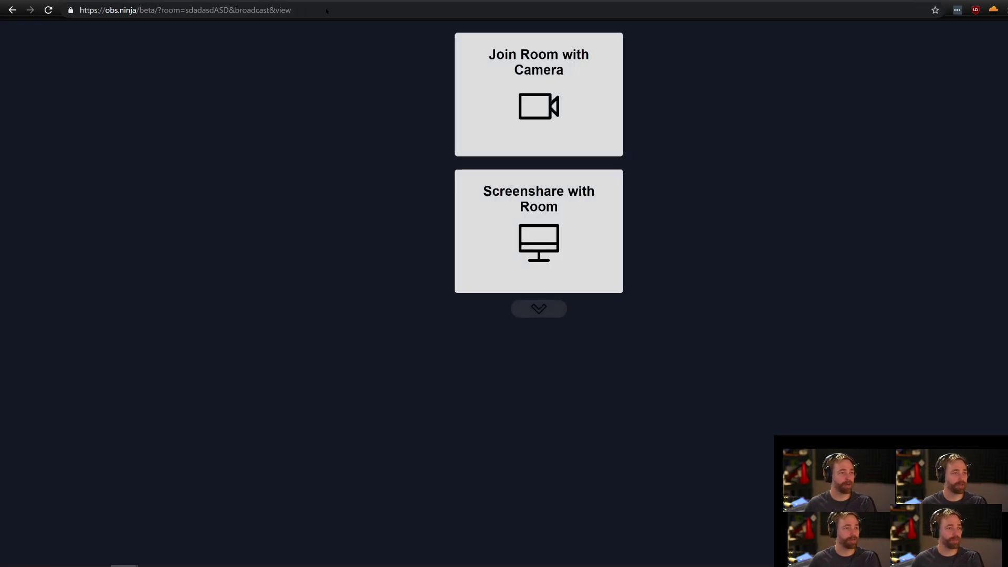
left_click(619, 61)
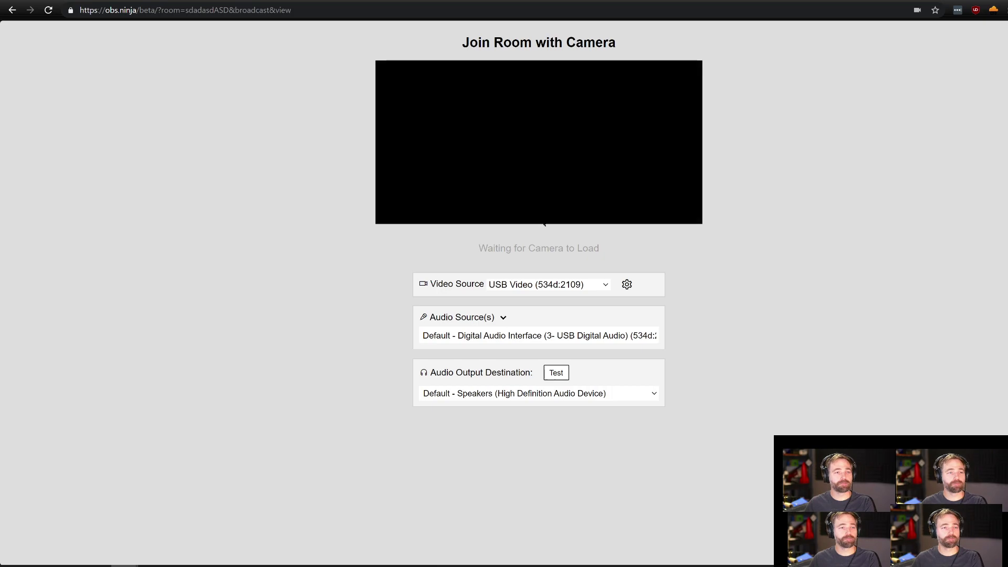
left_click(542, 284)
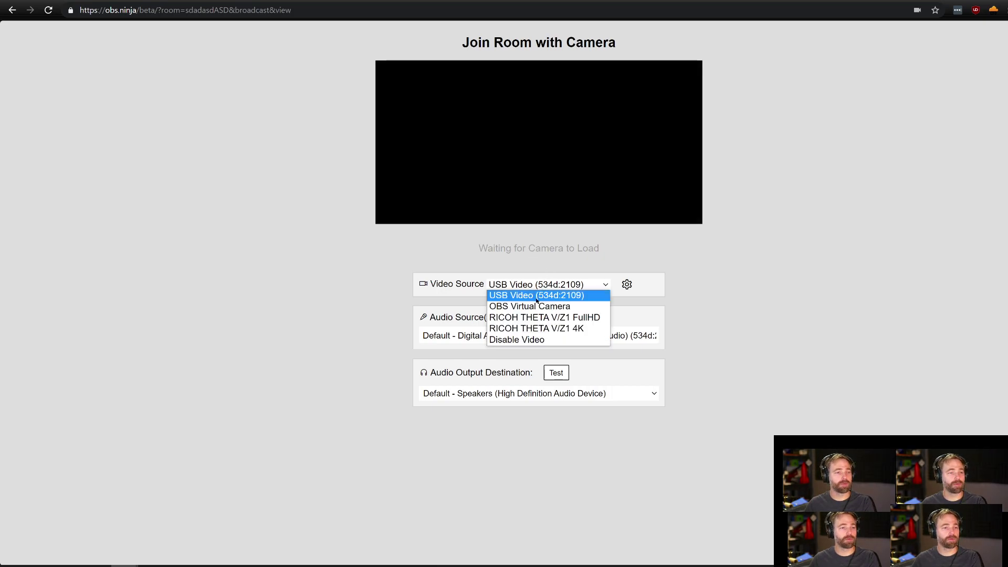
key("Return")
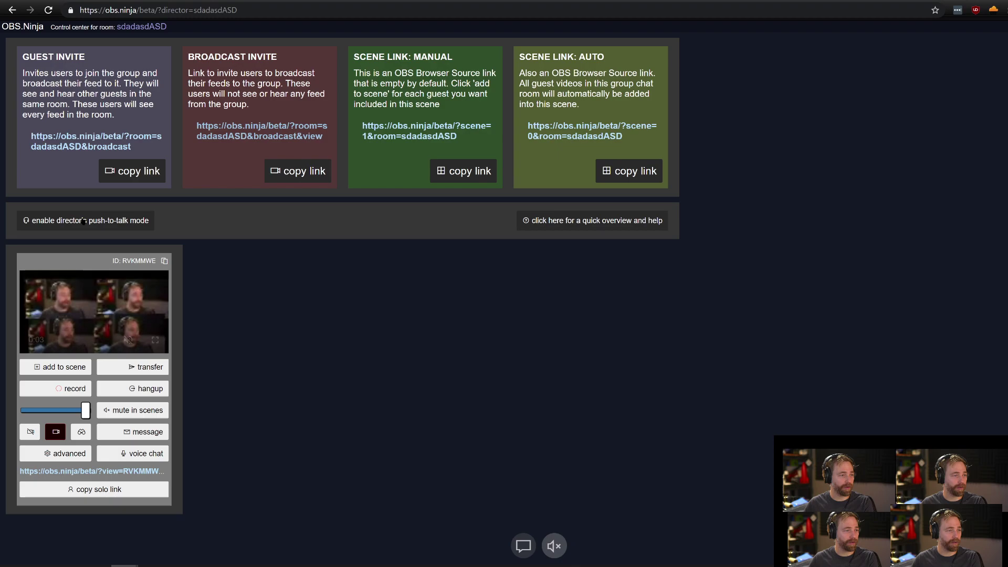
Set the director's video source to OBS Virtual Camera, then return to the guest window.
left_click(105, 220)
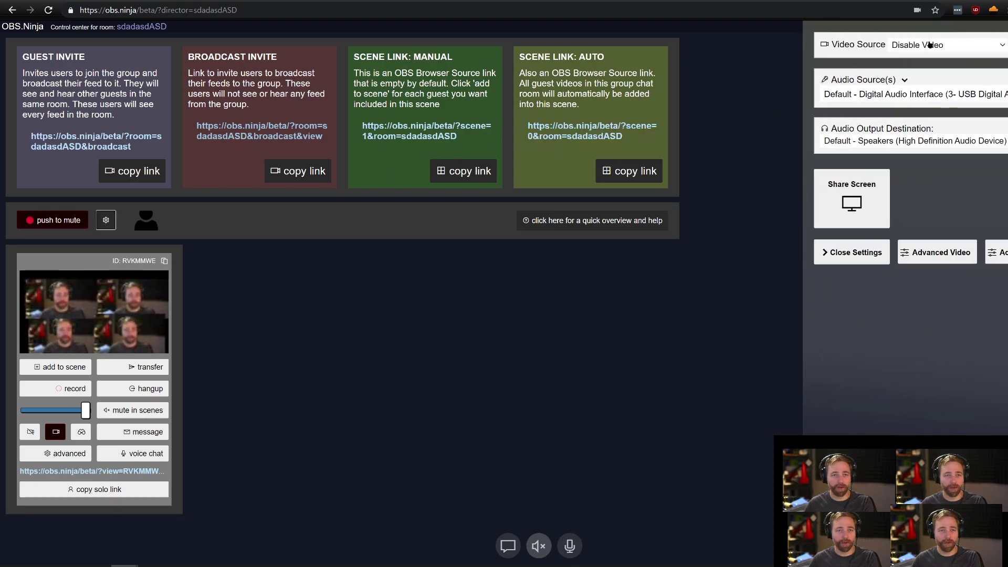
left_click(926, 45)
left_click(930, 67)
left_click(852, 252)
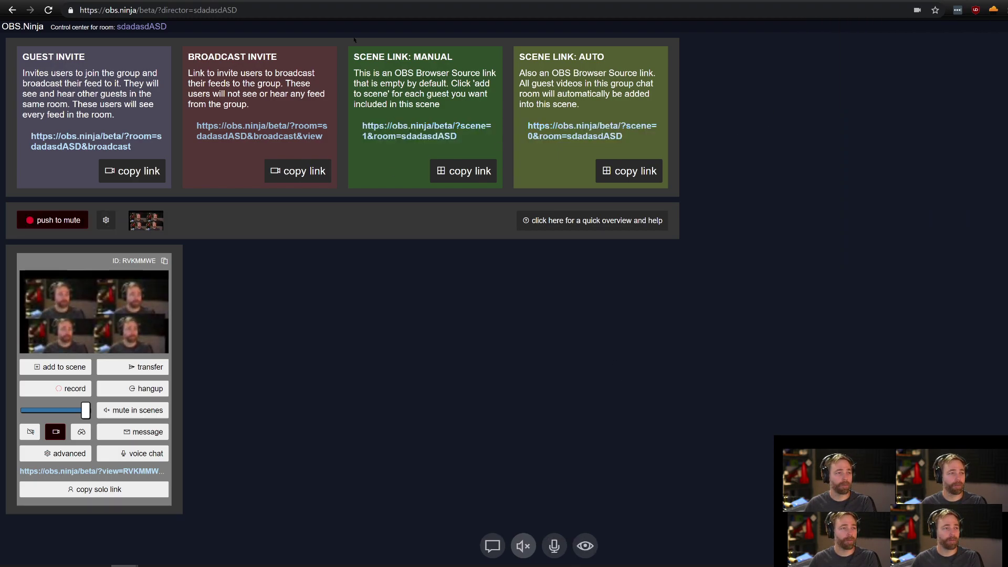
key("alt+Tab")
key("alt+Tab")
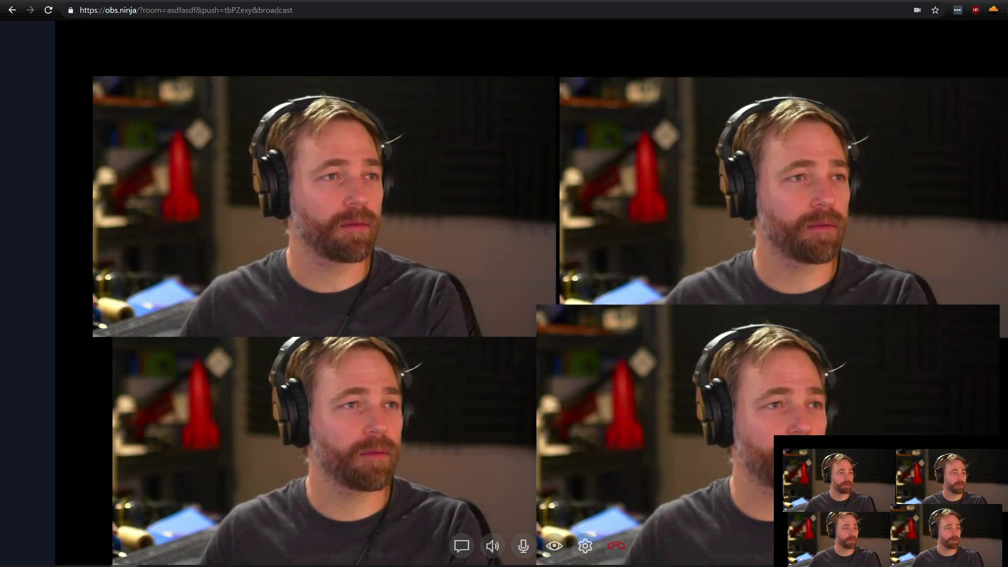
key("alt+Tab")
key("alt+Tab")
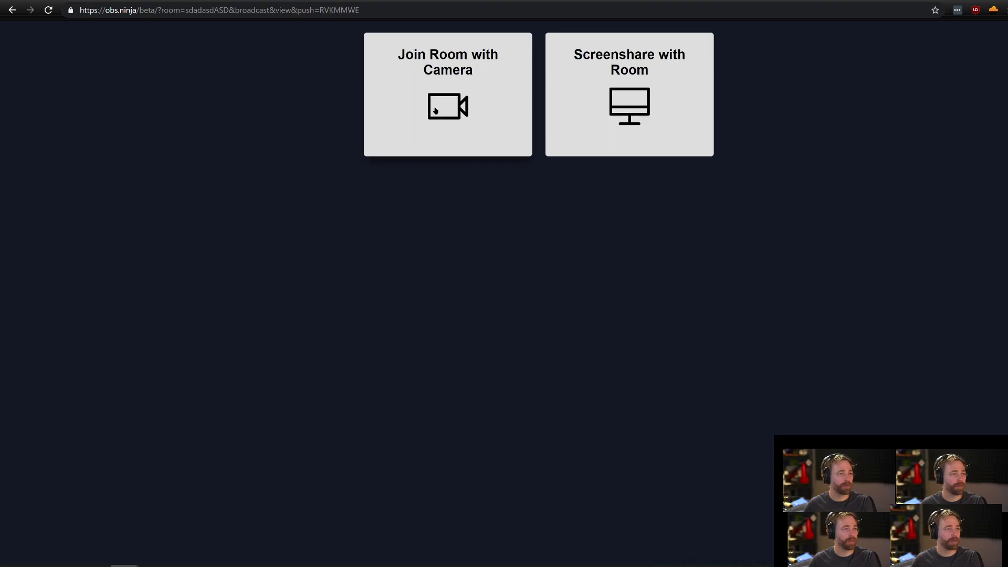
Copy the guest invite link and join as a guest sending OBS Virtual Camera video.
key("alt+Tab")
left_click(84, 139)
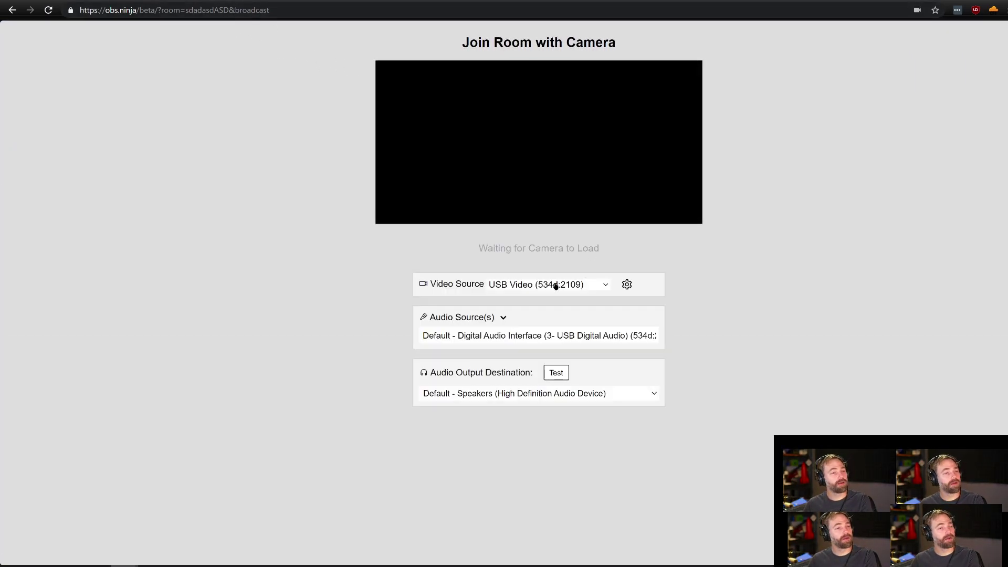
key("Return")
left_click(518, 287)
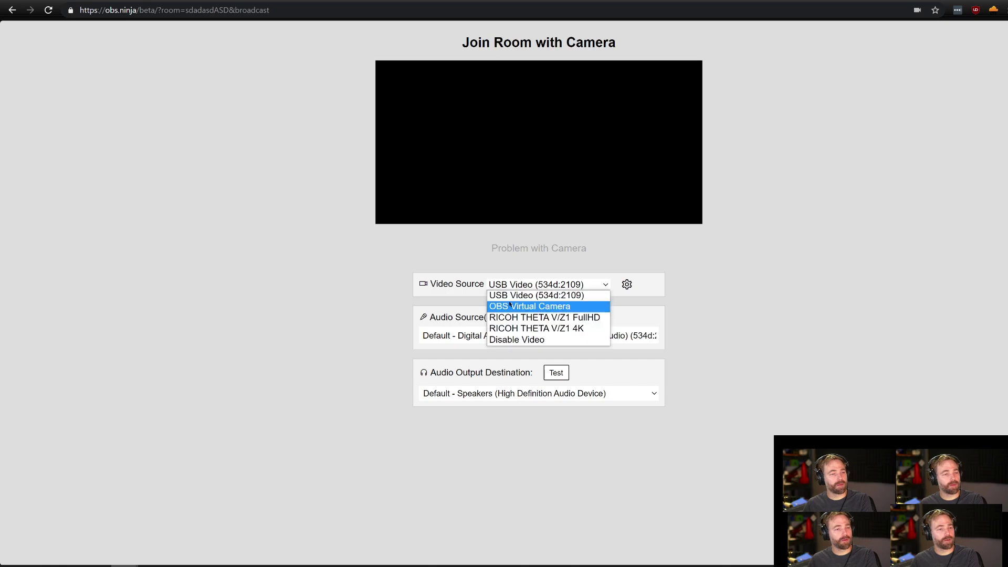
left_click(510, 306)
left_click(539, 247)
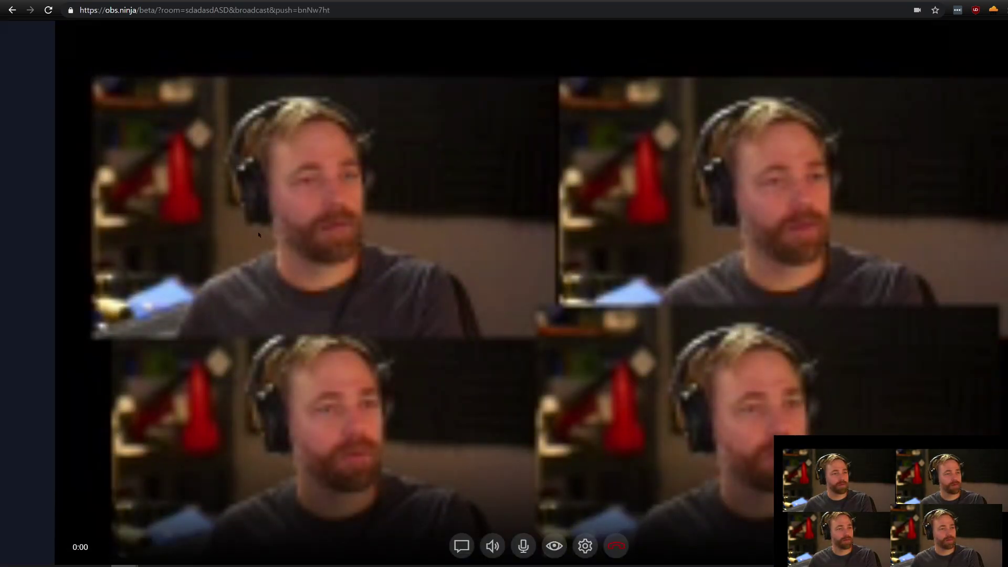
Check the new guest's live preview in the director's control center.
key("ctrl+Tab")
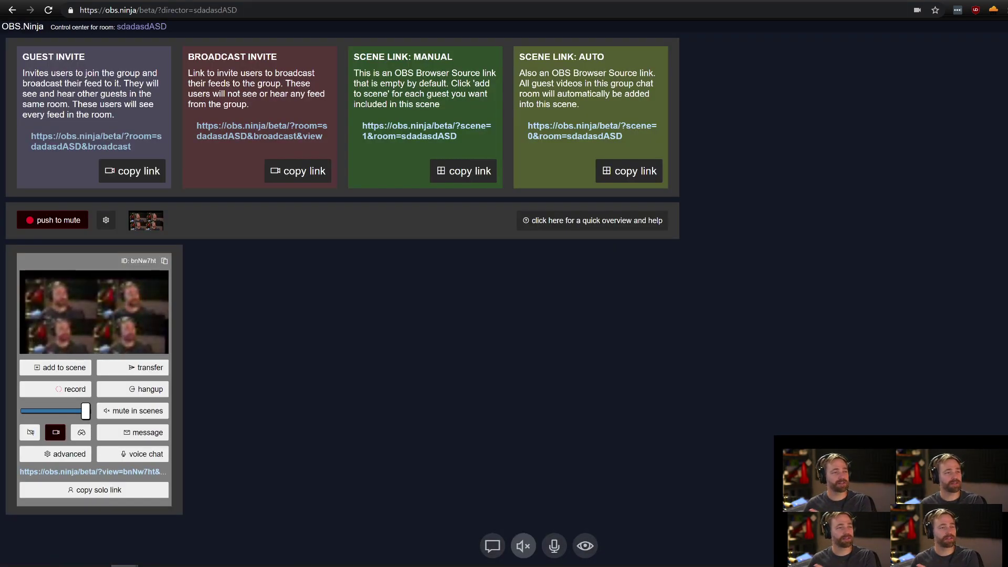
key("ctrl+Tab")
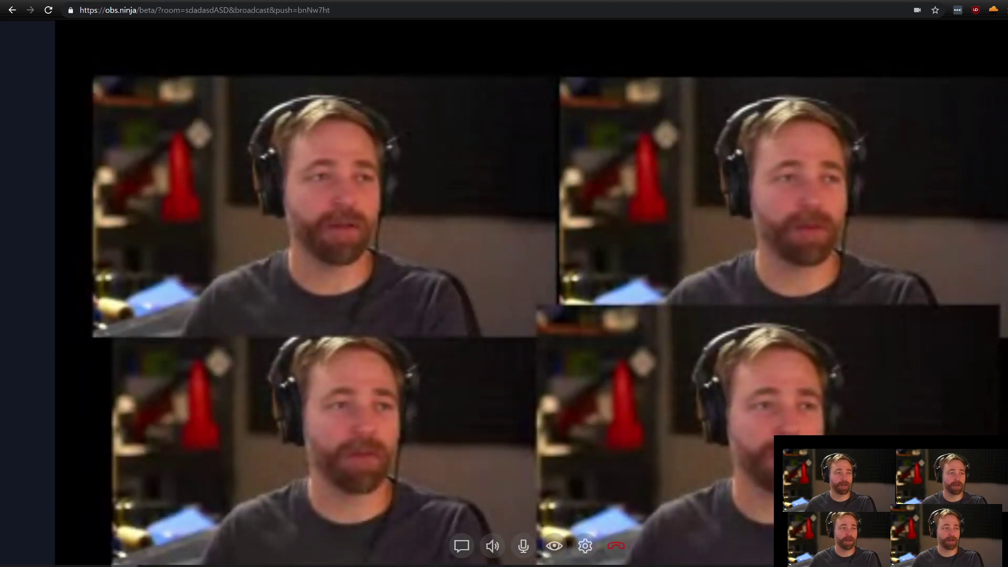
key("ctrl+Tab")
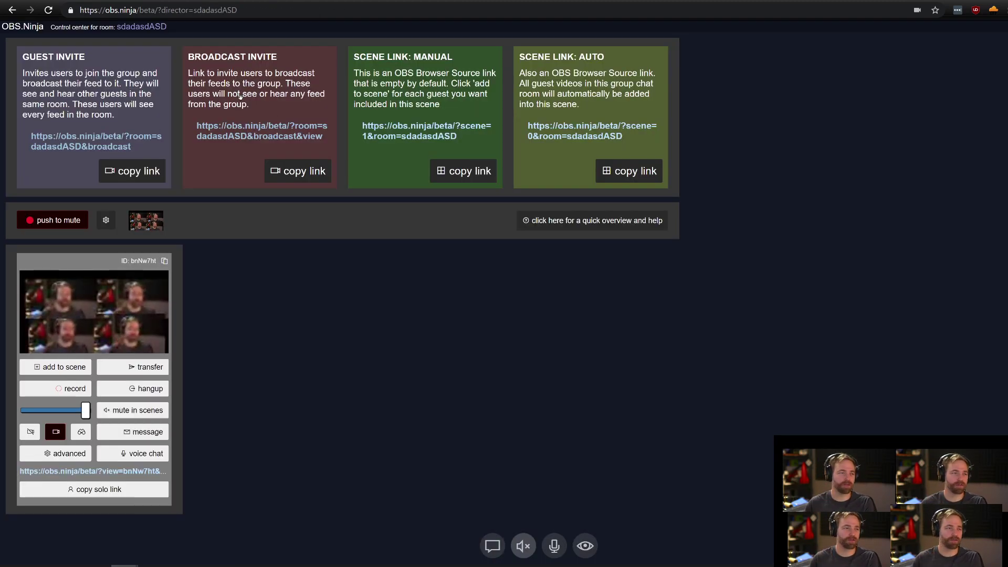